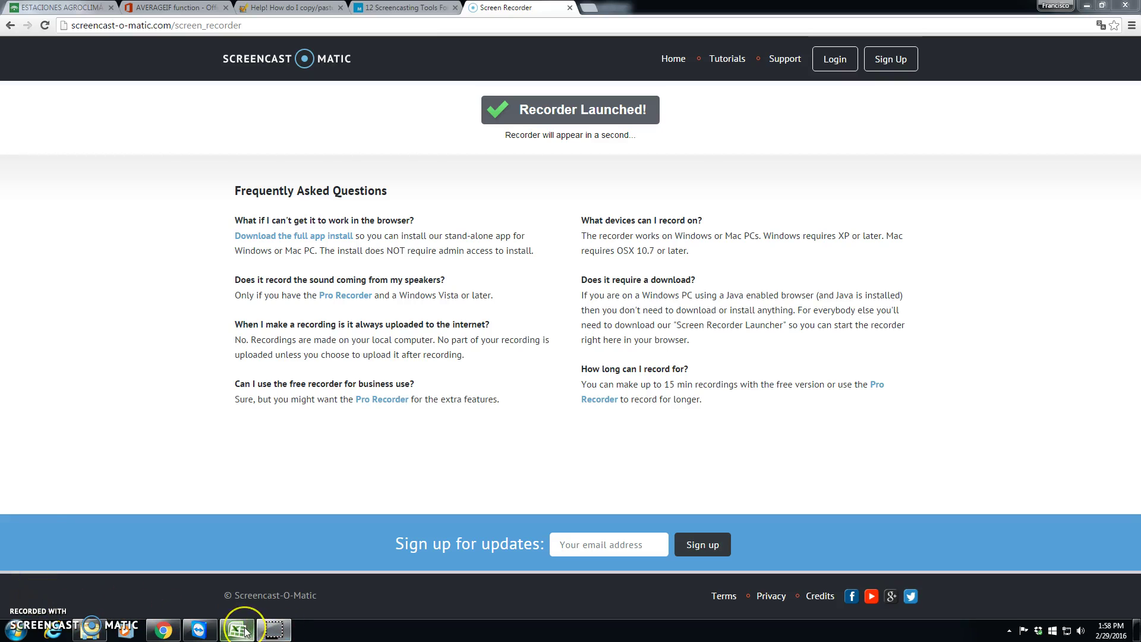
Bring the hinojosa_2007_2015 weather workbook to the front in Excel
left_click(241, 630)
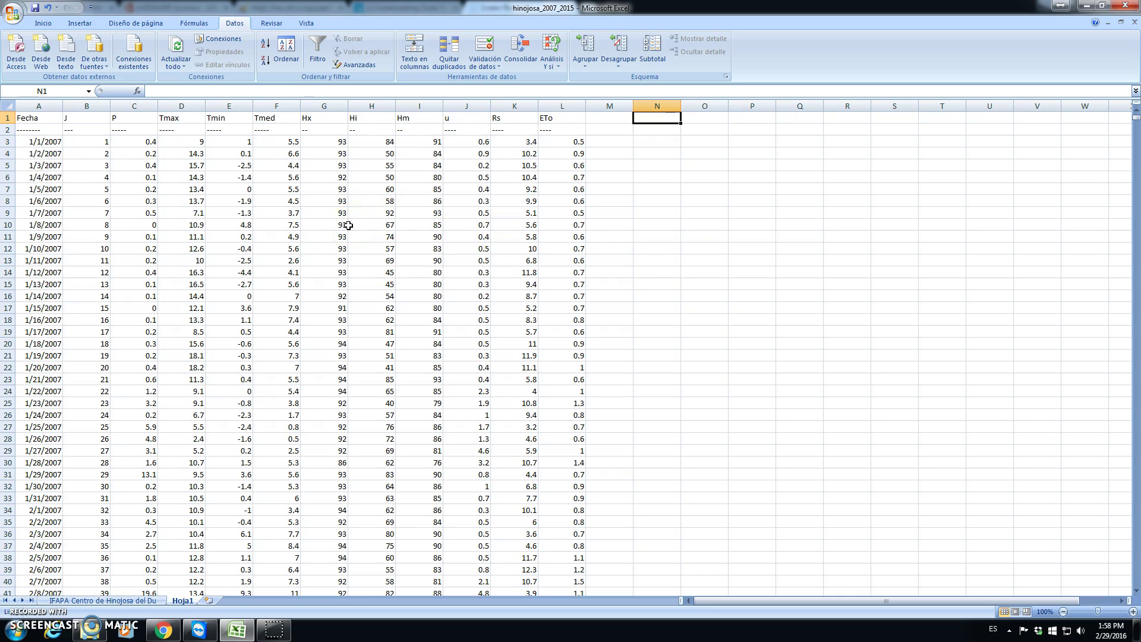
left_click(49, 104)
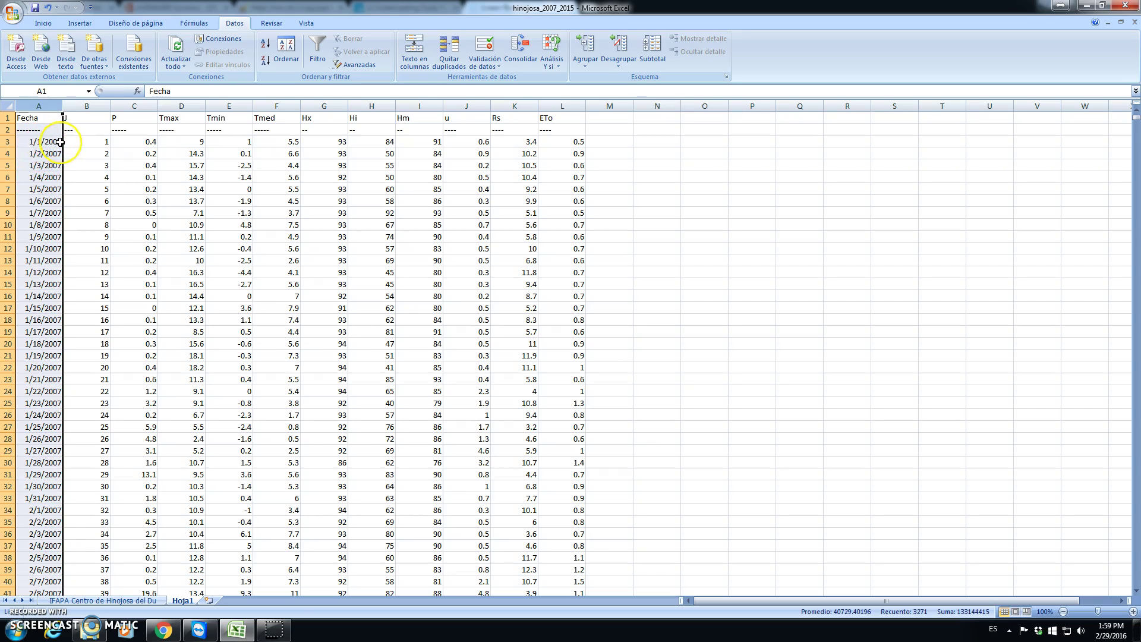
left_click(93, 104)
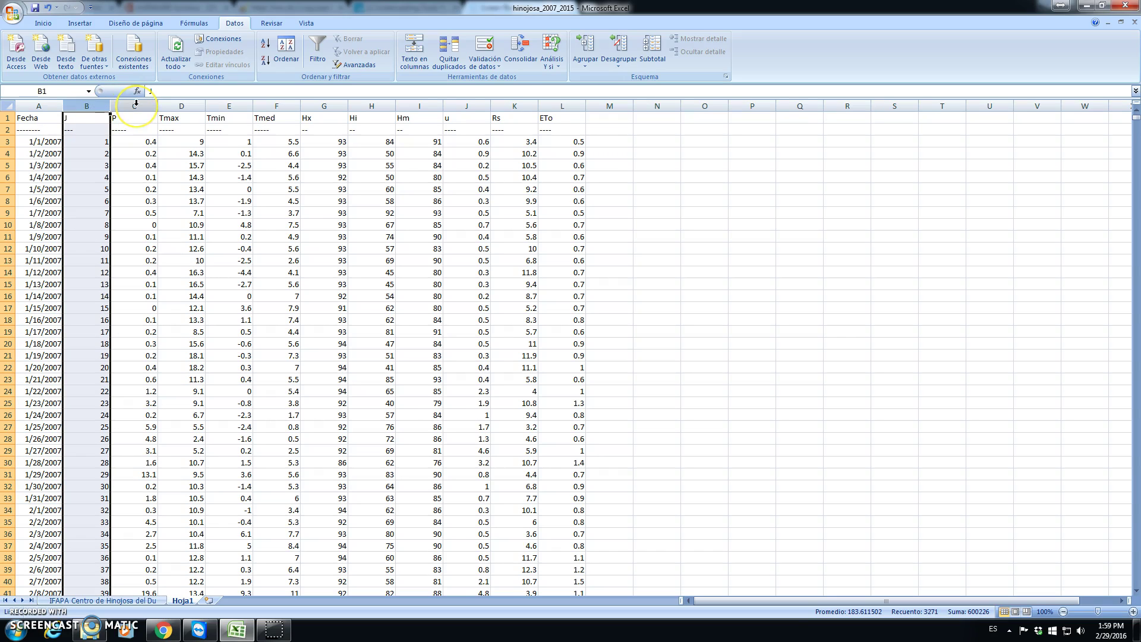
left_click(136, 104)
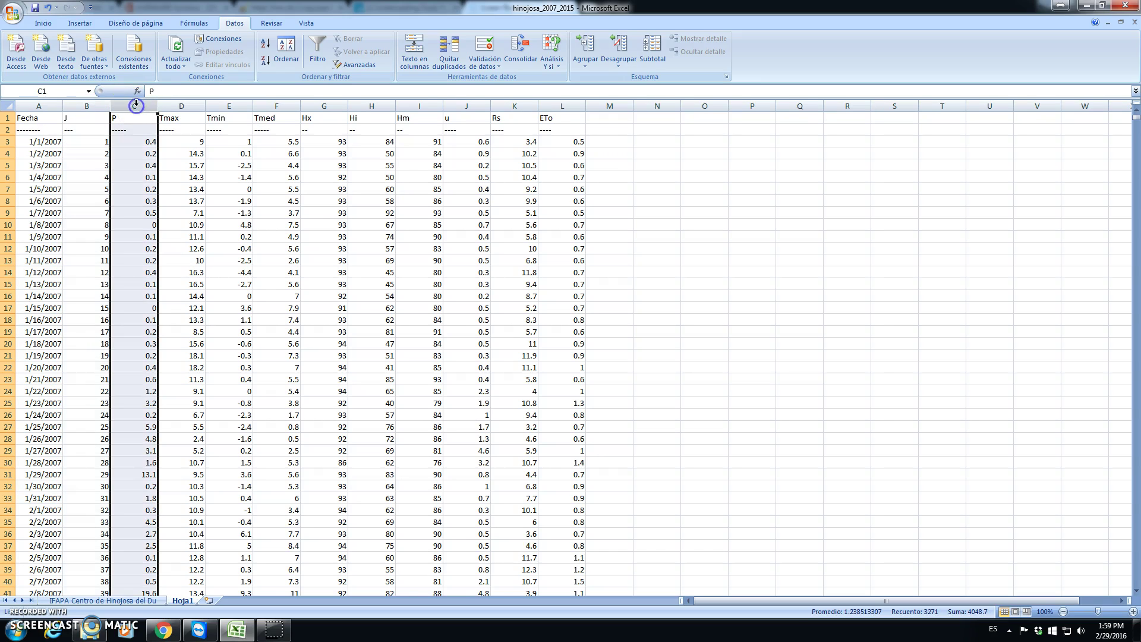
left_click(185, 104)
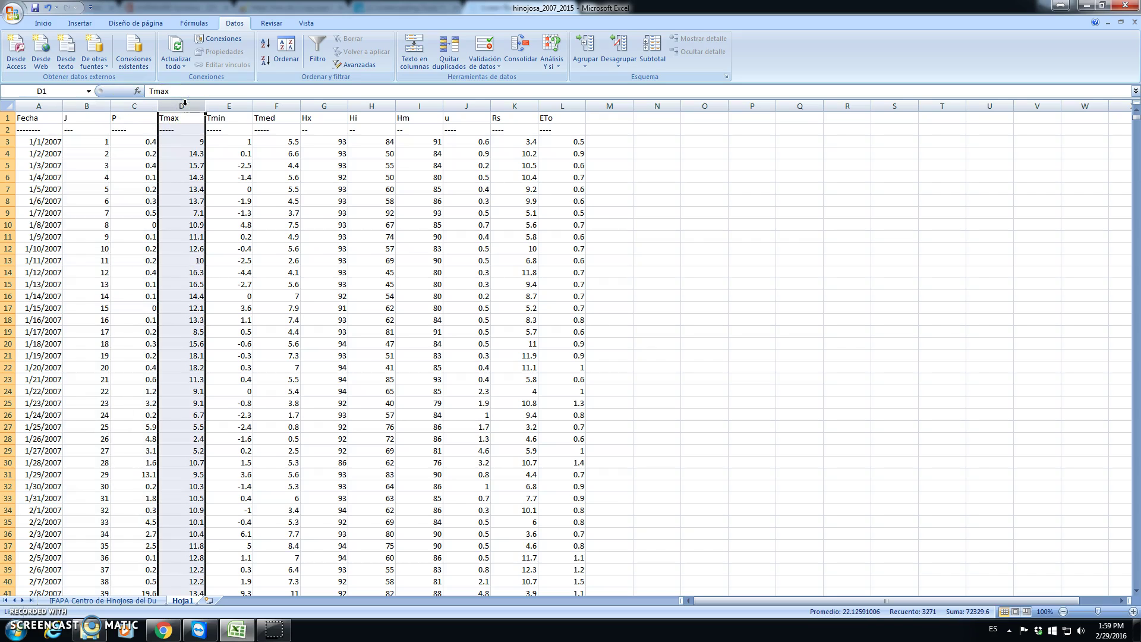
left_click(228, 104)
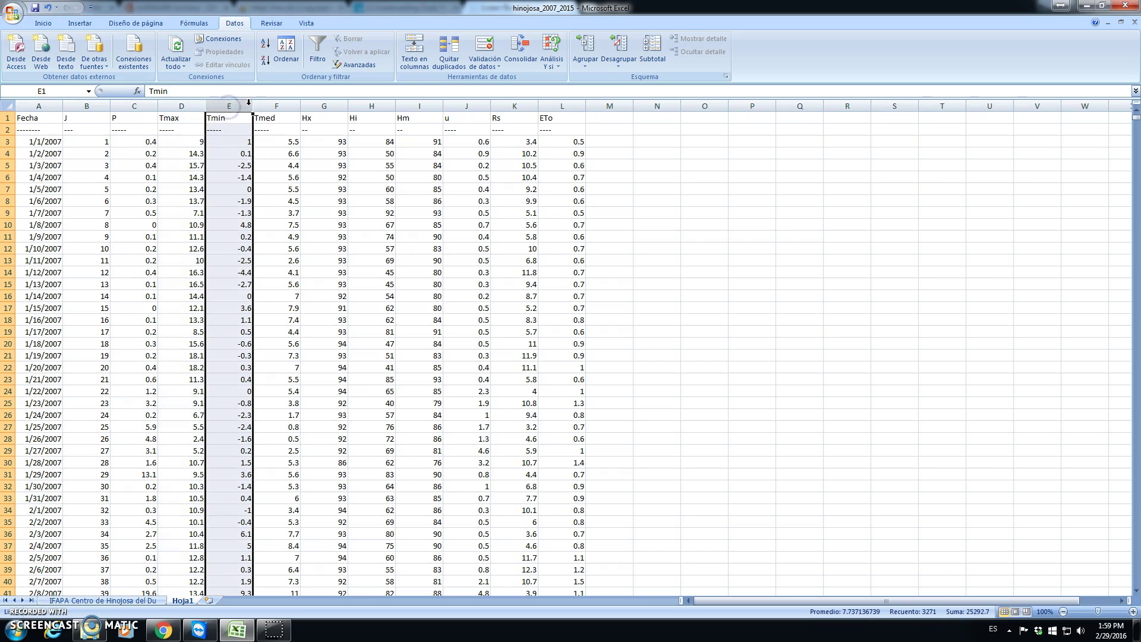
left_click(277, 101)
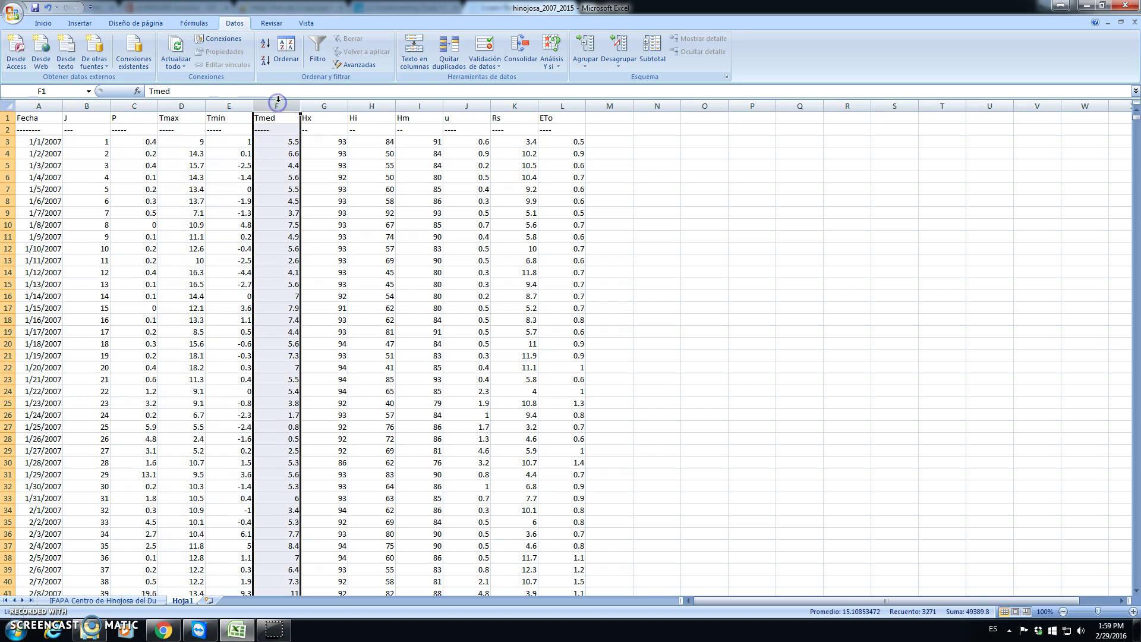
left_click(332, 103)
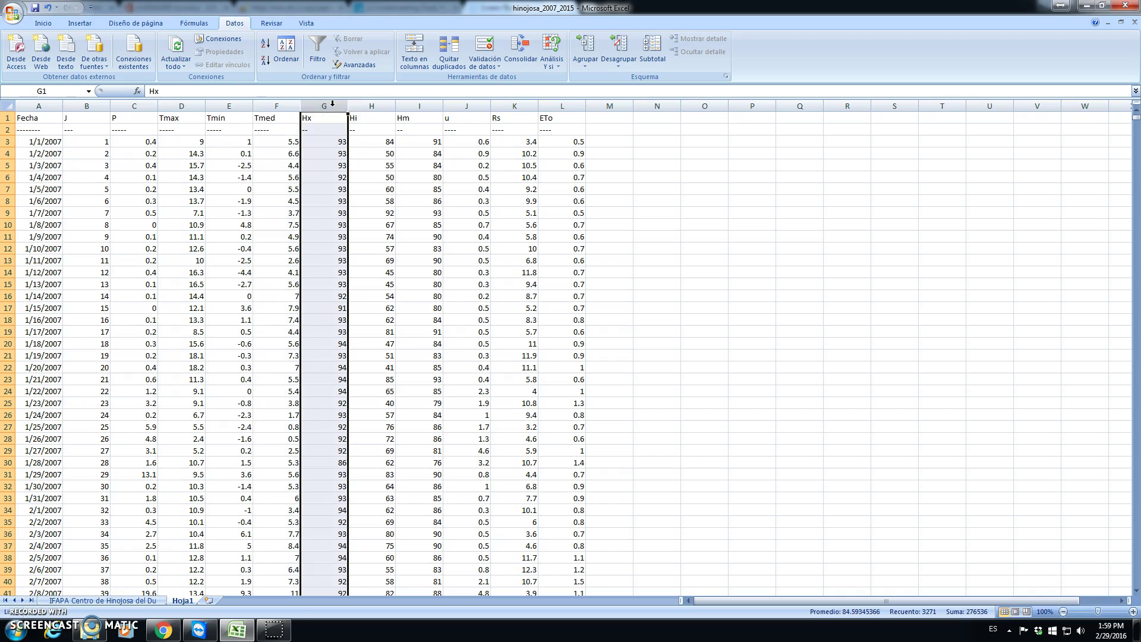
left_click(372, 104)
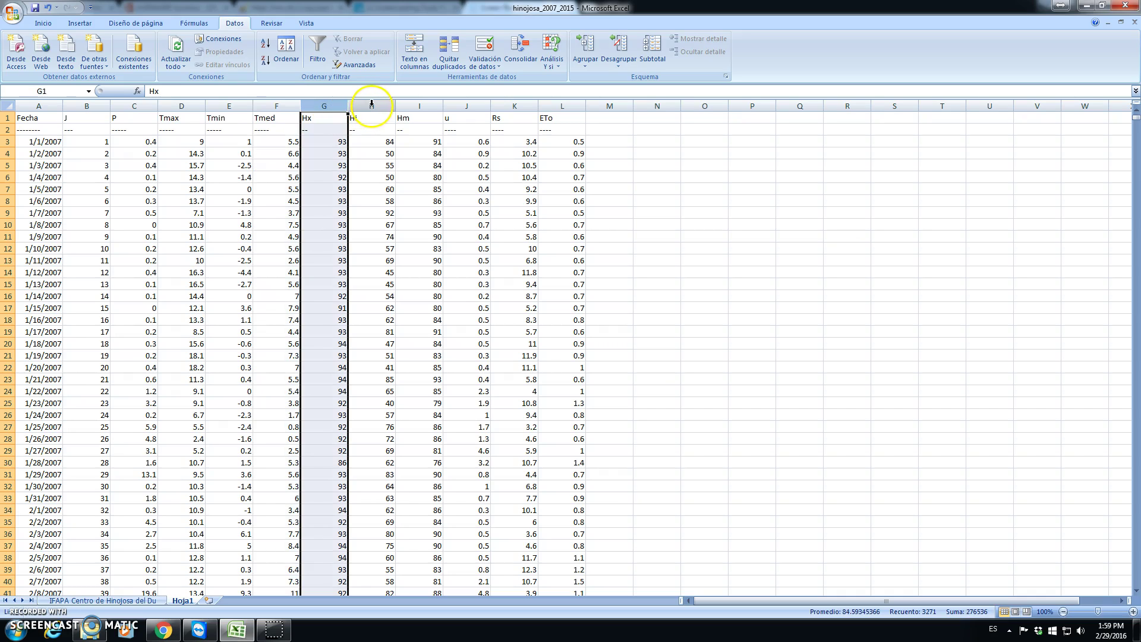
left_click(423, 104)
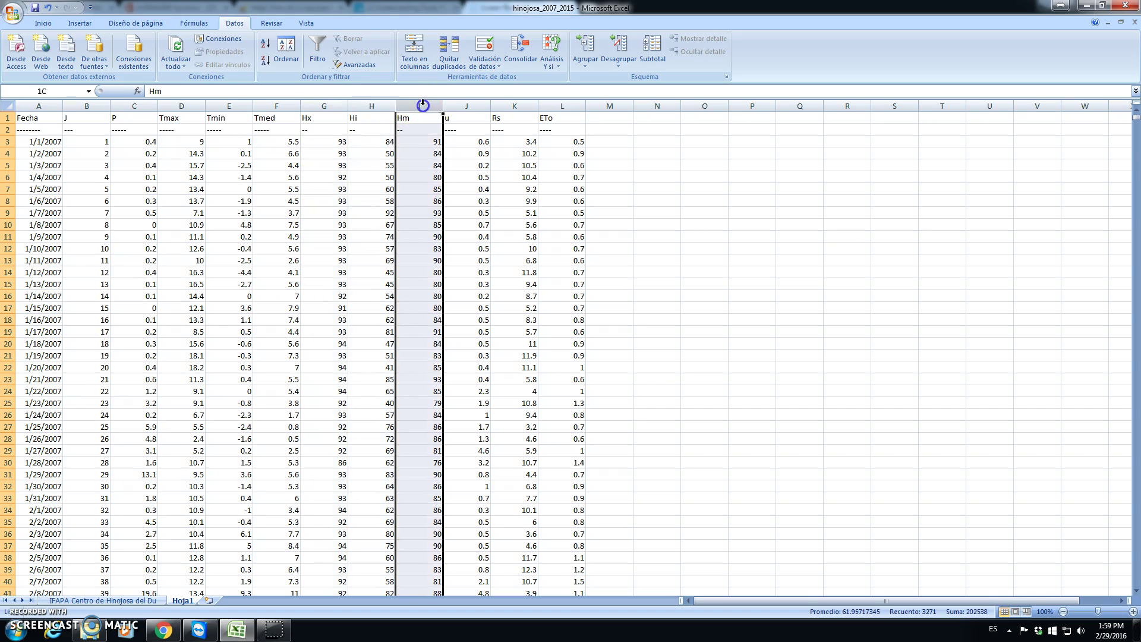
left_click(475, 105)
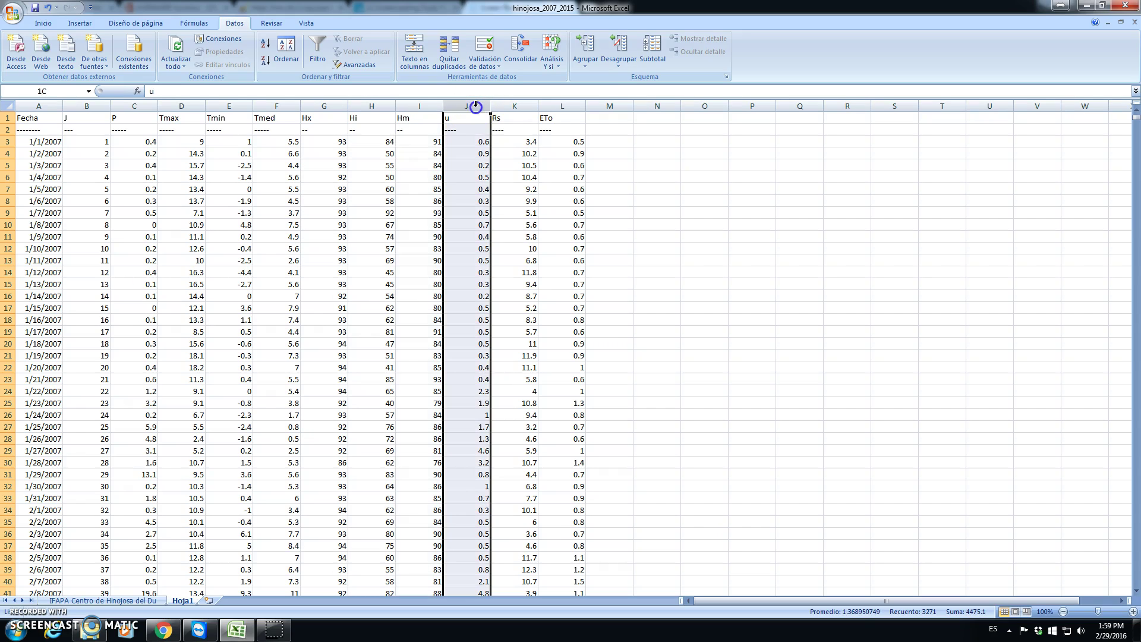
left_click(513, 103)
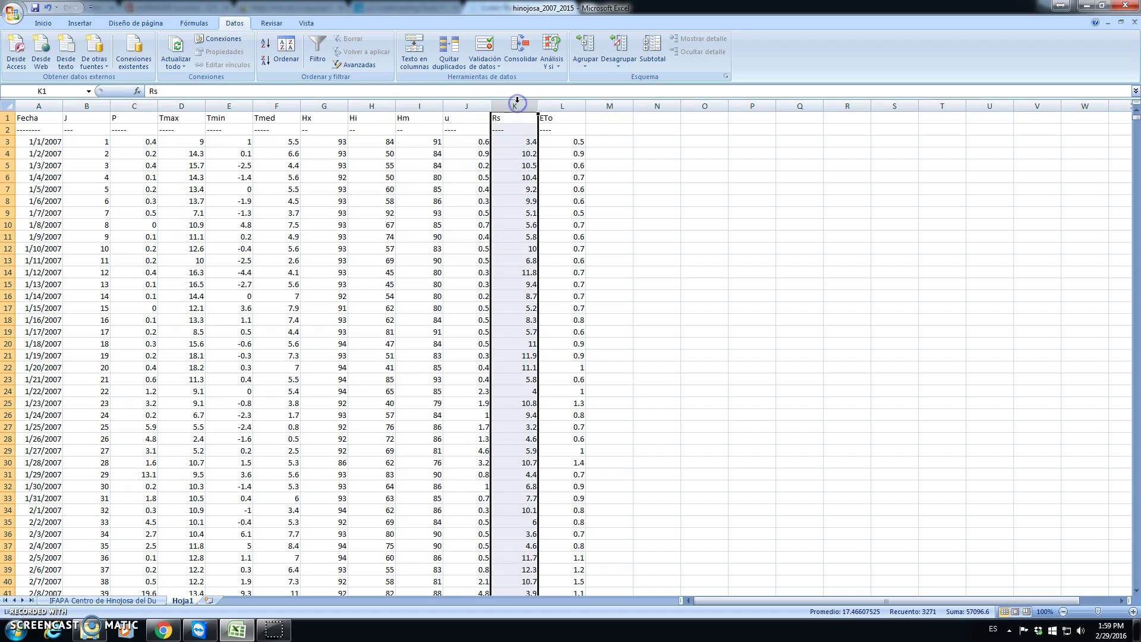
left_click(564, 104)
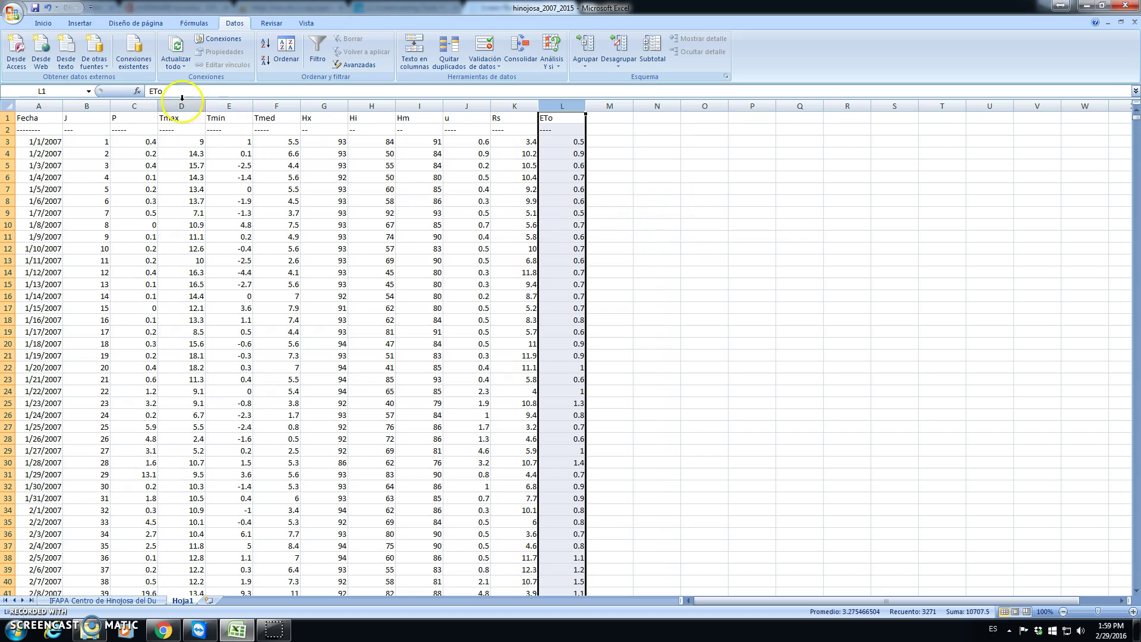
left_click(136, 106)
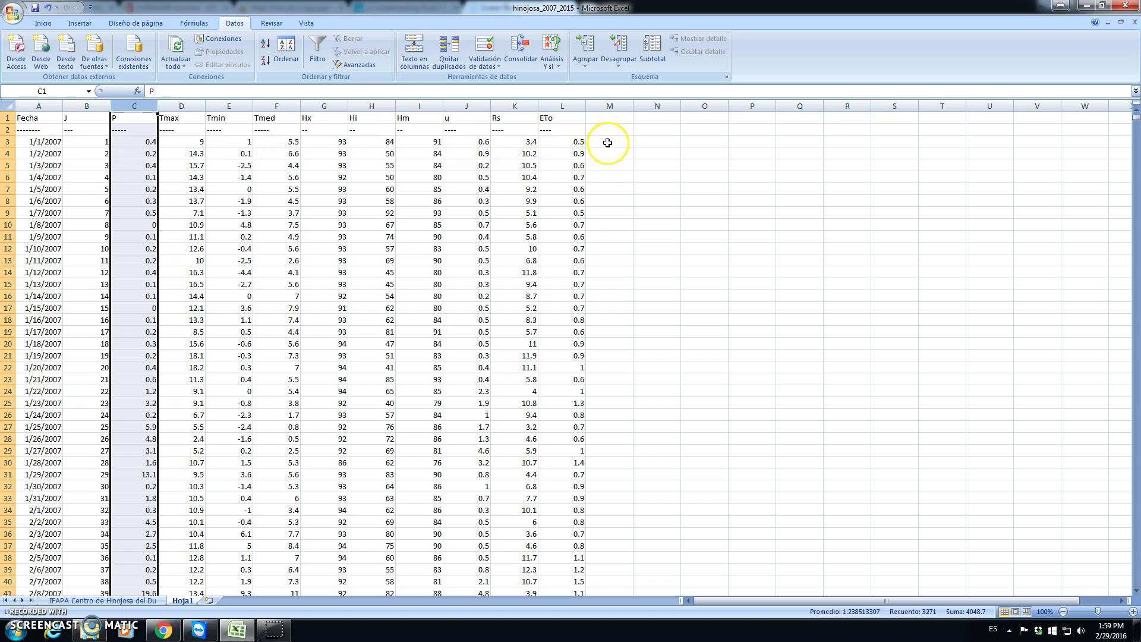
Add the header 'month' in cell M1
left_click(610, 106)
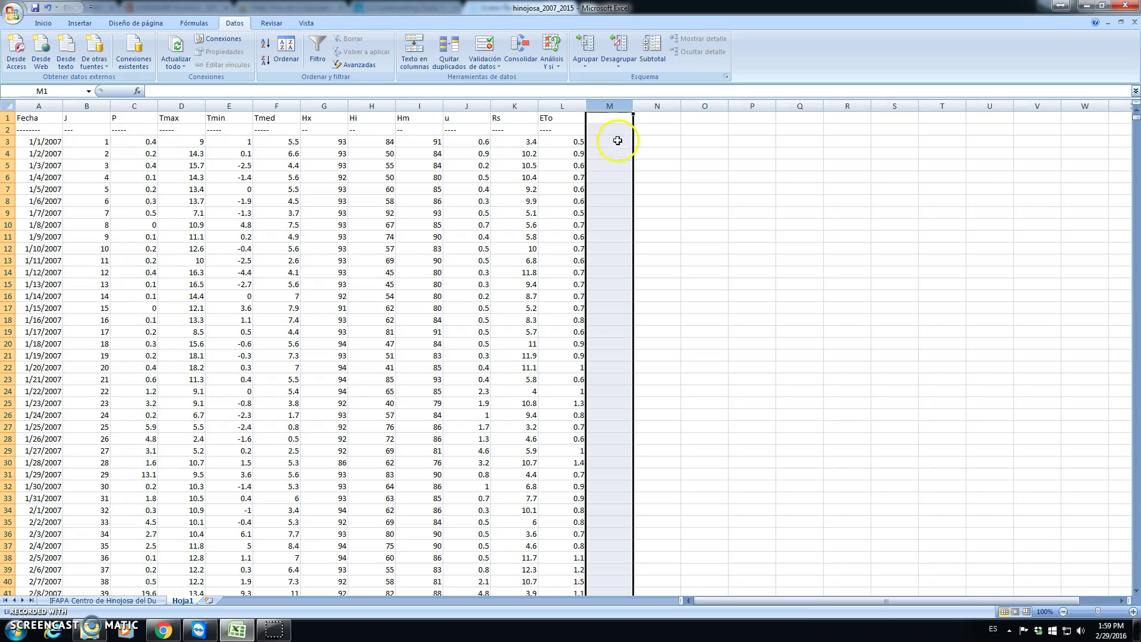
left_click(607, 144)
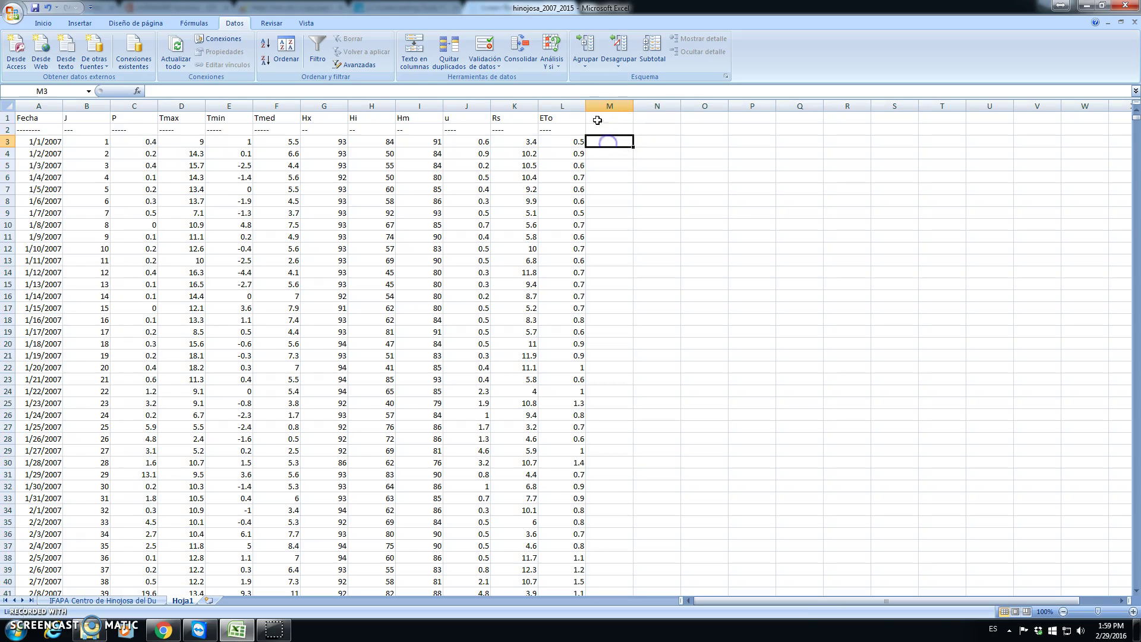
left_click(602, 119)
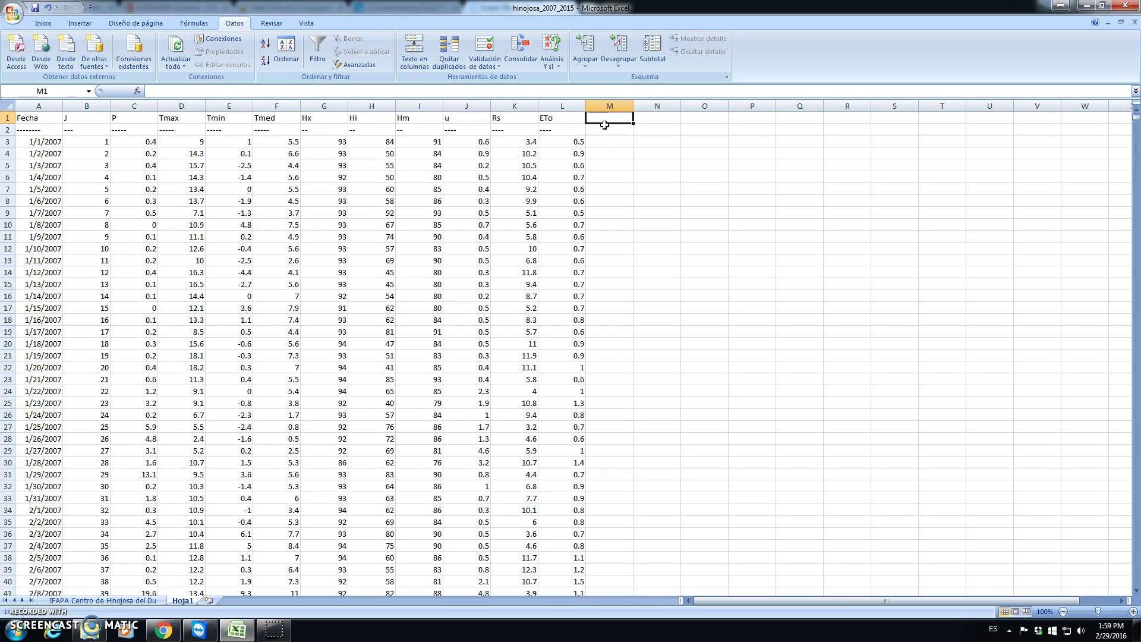
type("month")
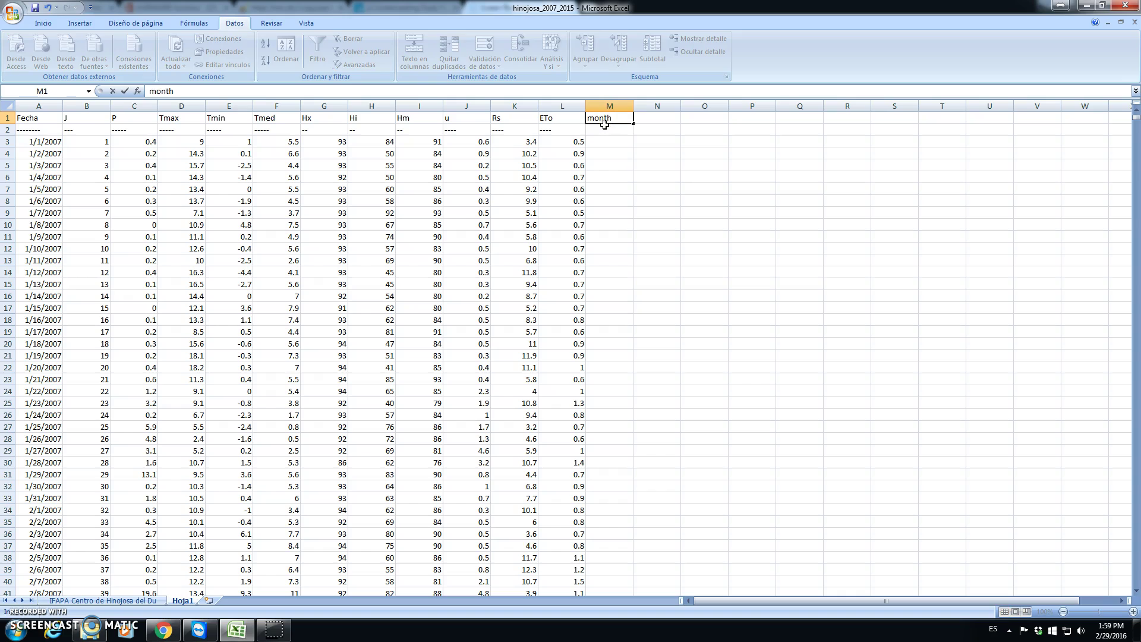
key("Return")
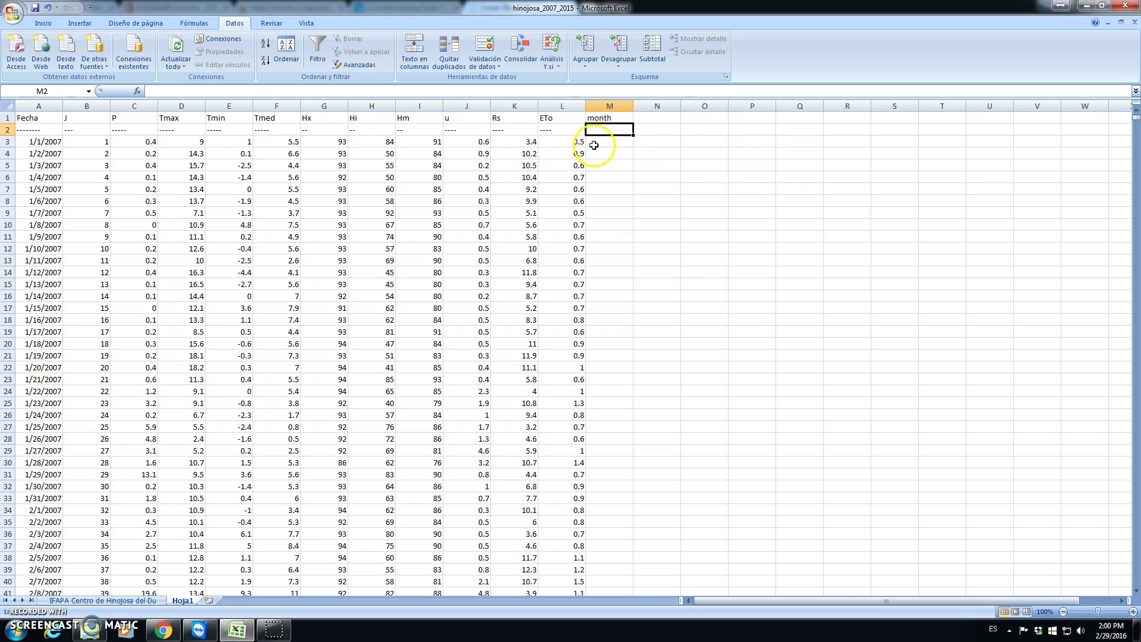
Enter =MES(A3) in M3 to return the date's month number
left_click(606, 147)
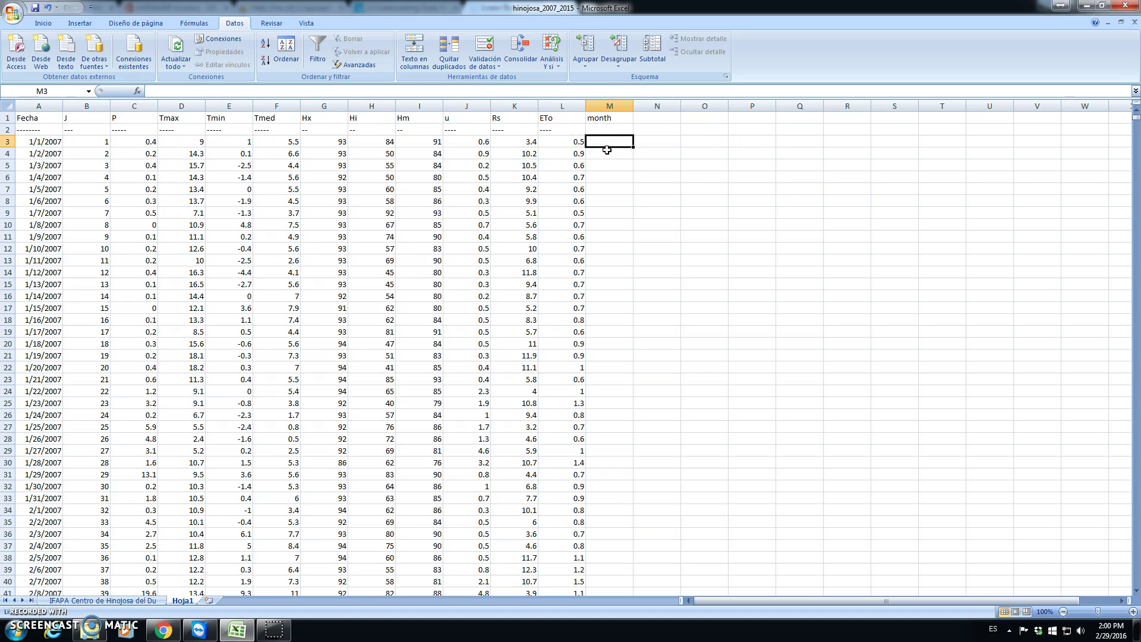
type("=")
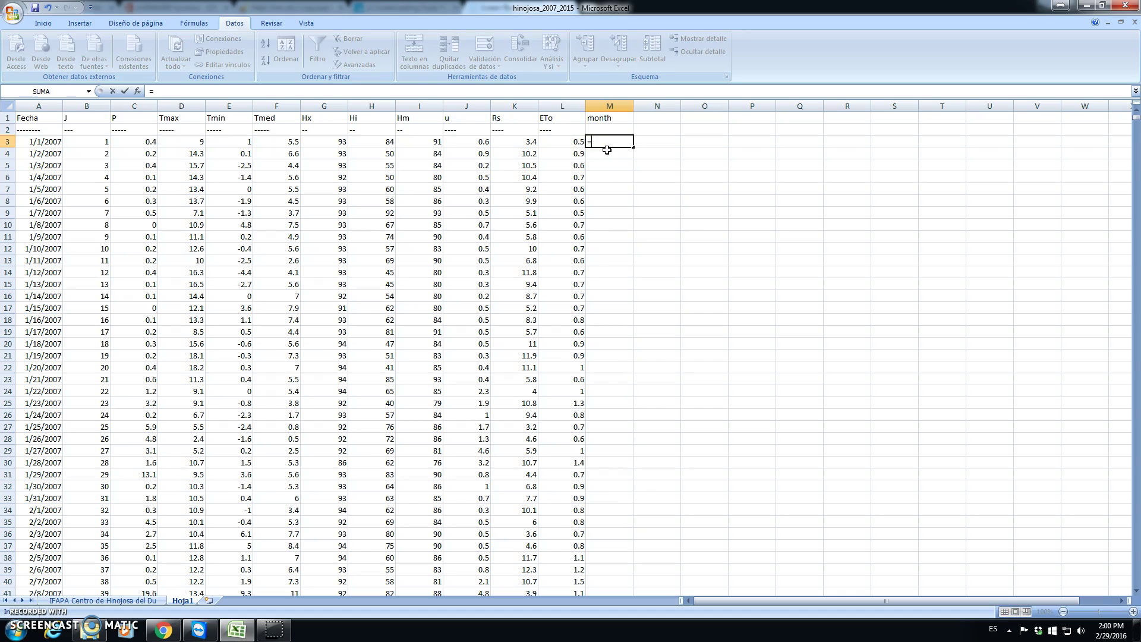
type("mes(")
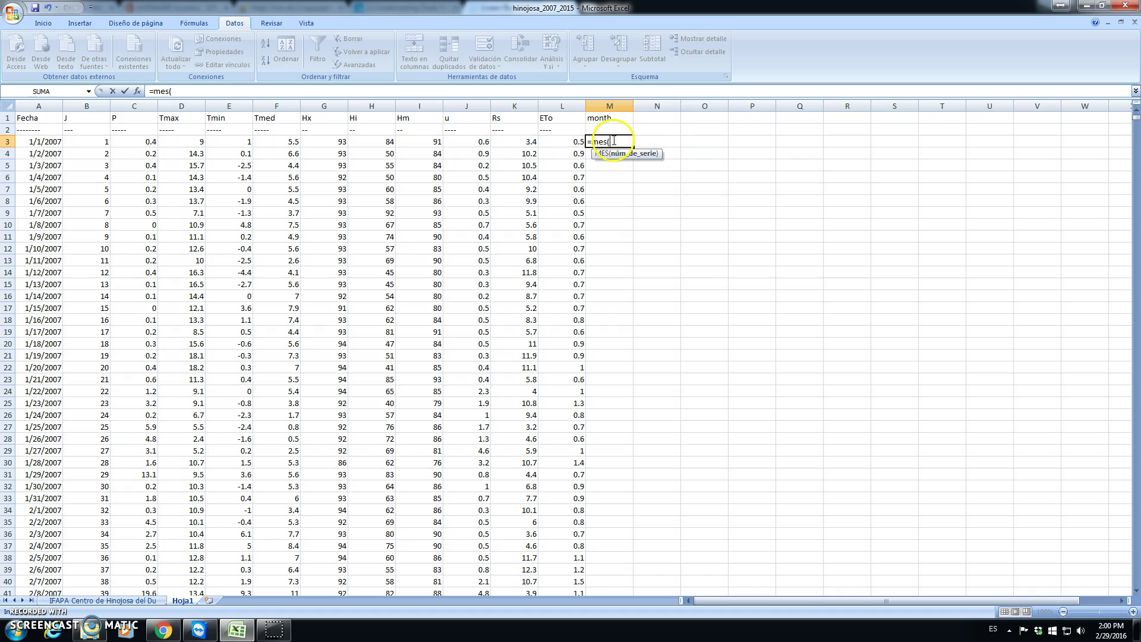
left_click(620, 145)
left_click(621, 136)
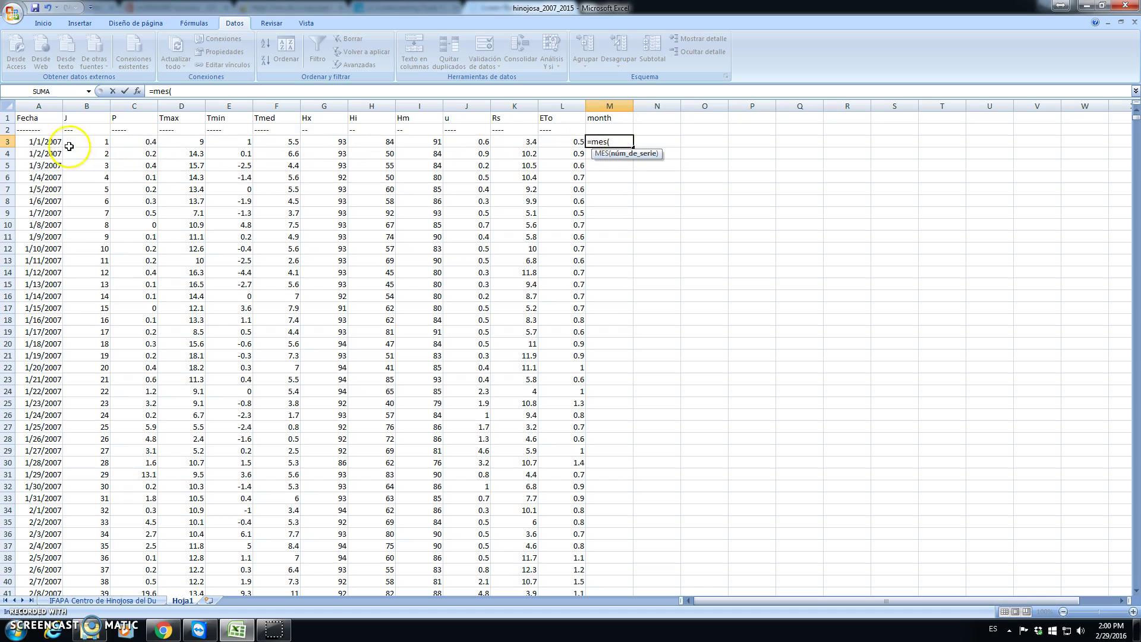
left_click(48, 143)
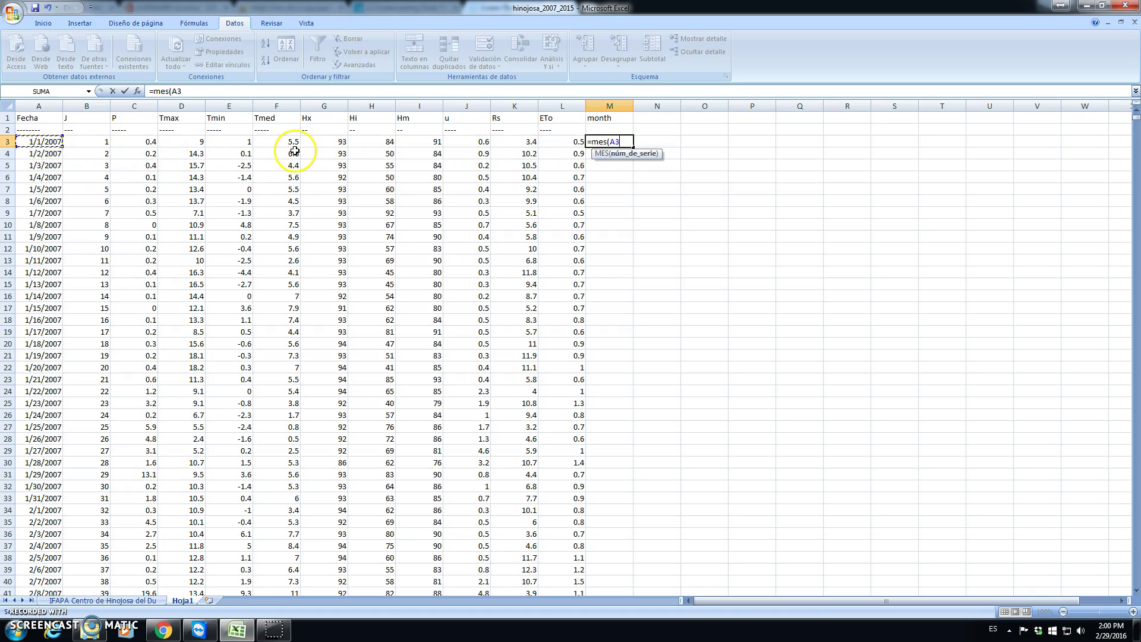
type(")")
key("Return")
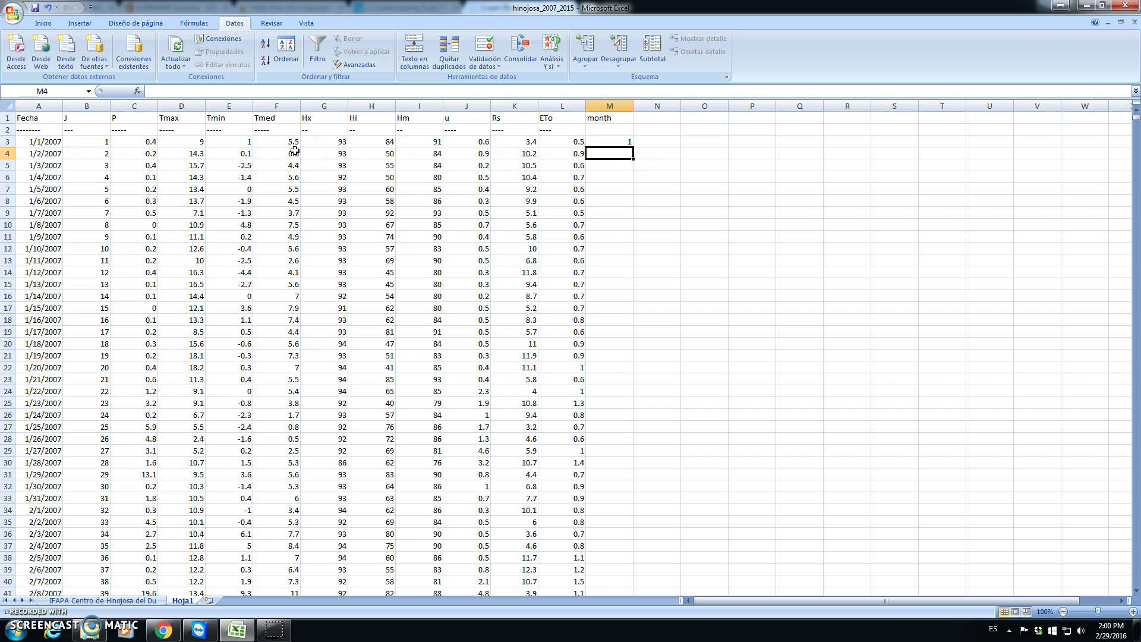
Copy the =MES formula from M3 down column M, confirming 2/1/2007 returns 2
left_click(618, 141)
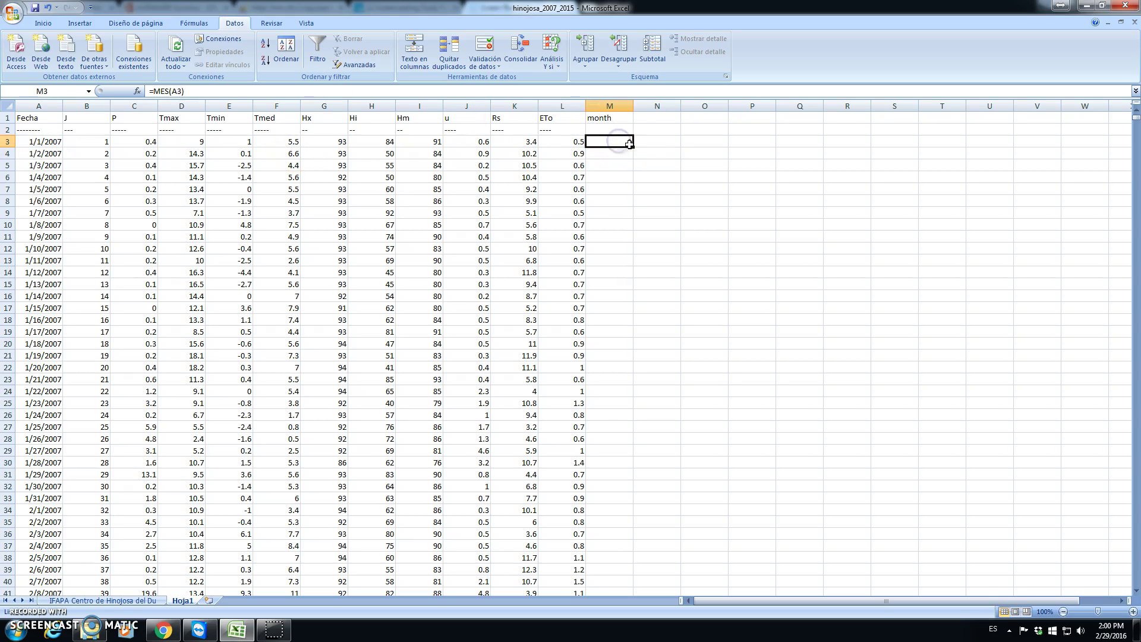
left_click(600, 141)
right_click(601, 141)
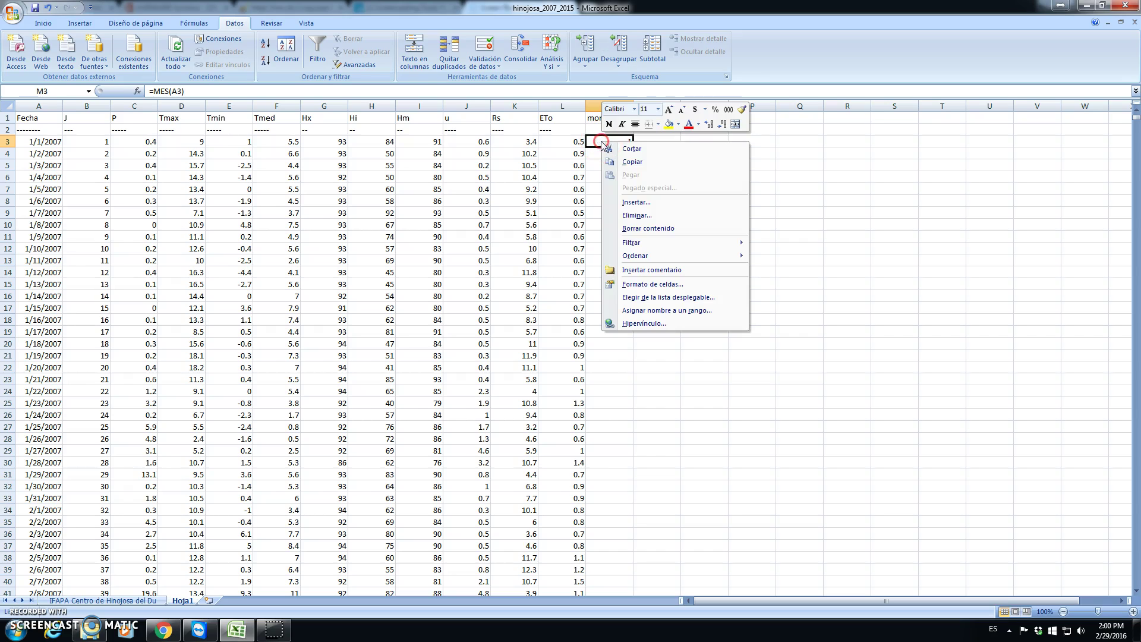
left_click(642, 161)
double_click(632, 146)
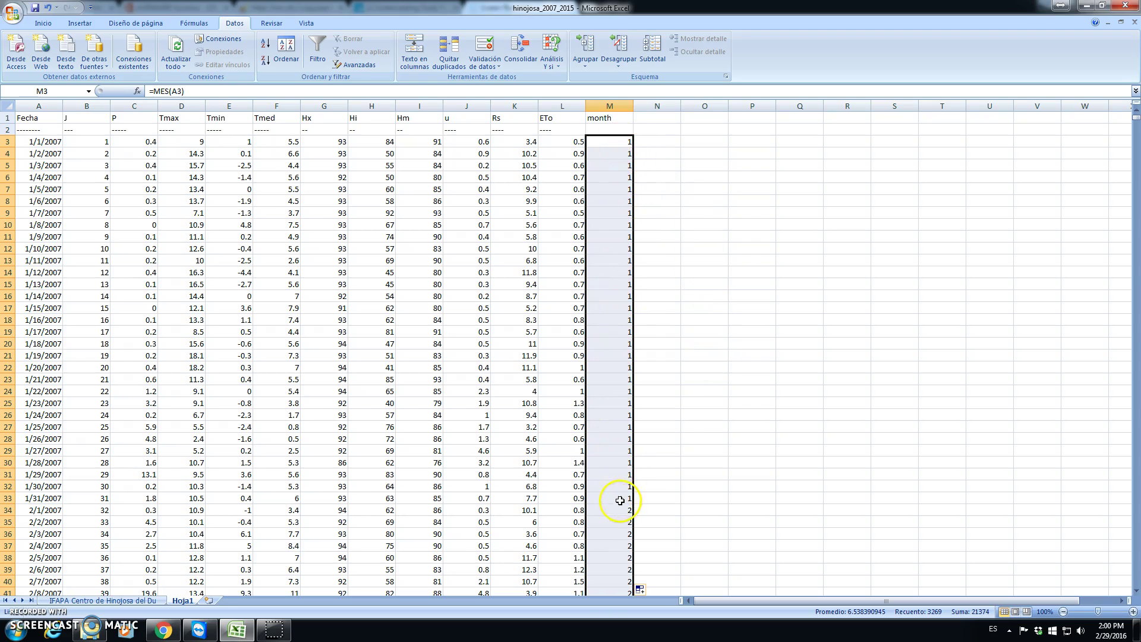
left_click(37, 511)
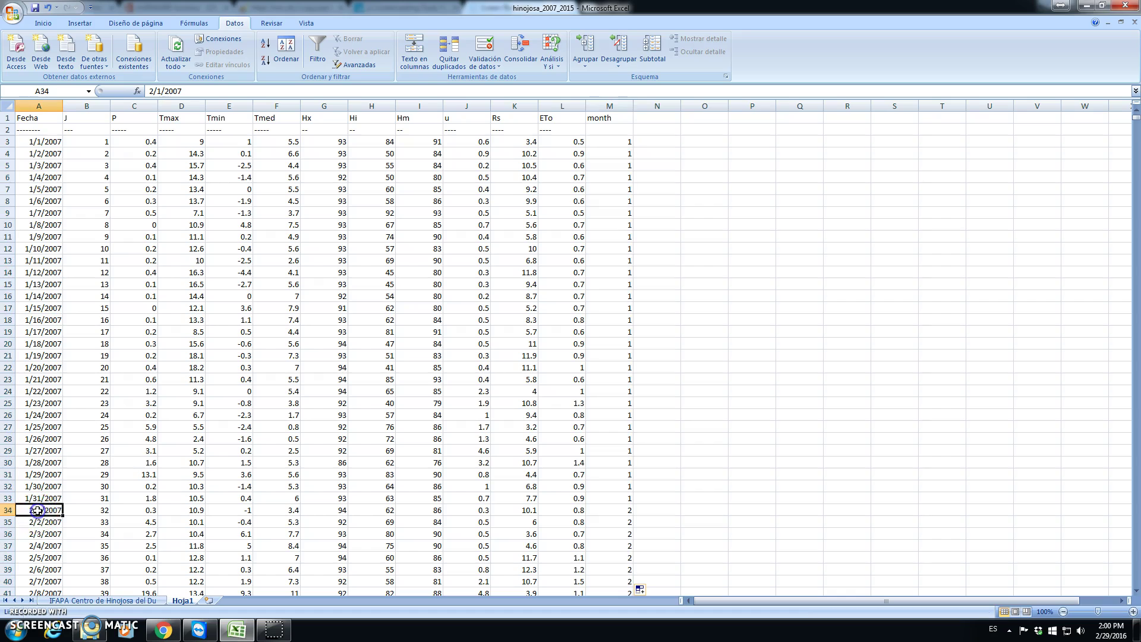
left_click(624, 512)
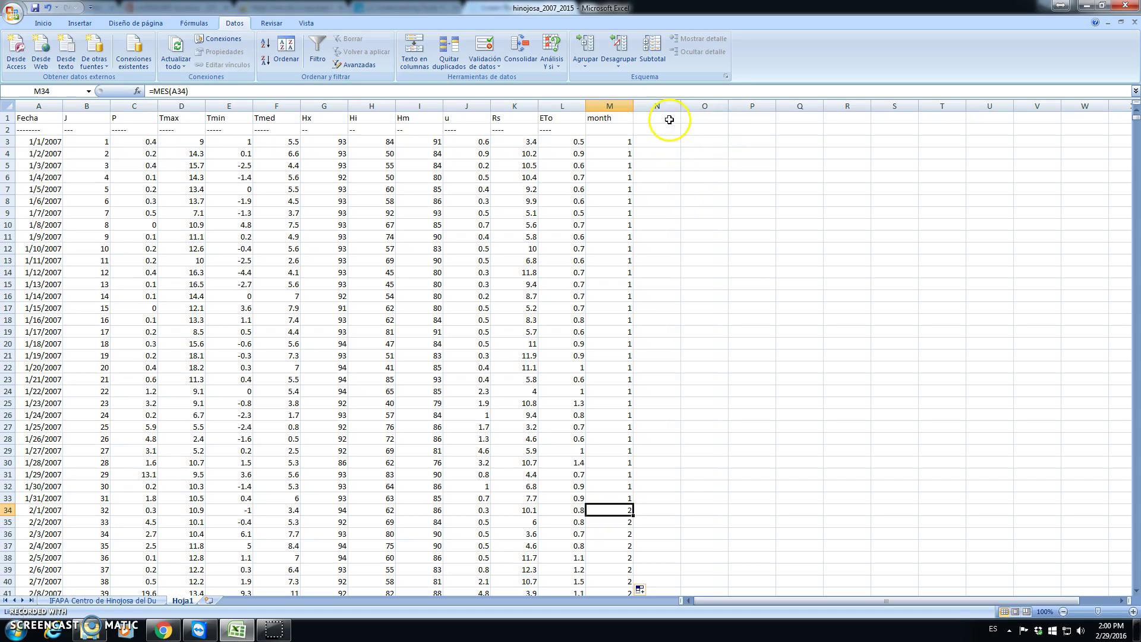
Add a second 'month' heading in cell N1
left_click(670, 119)
type("m")
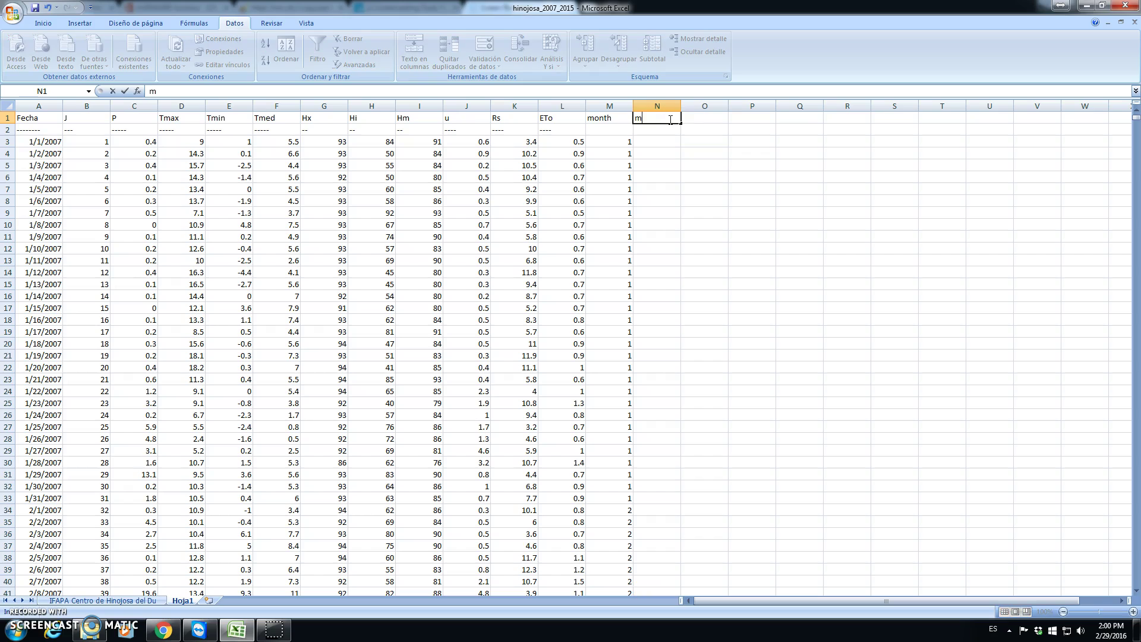
type("onth")
key("Return")
key("Return")
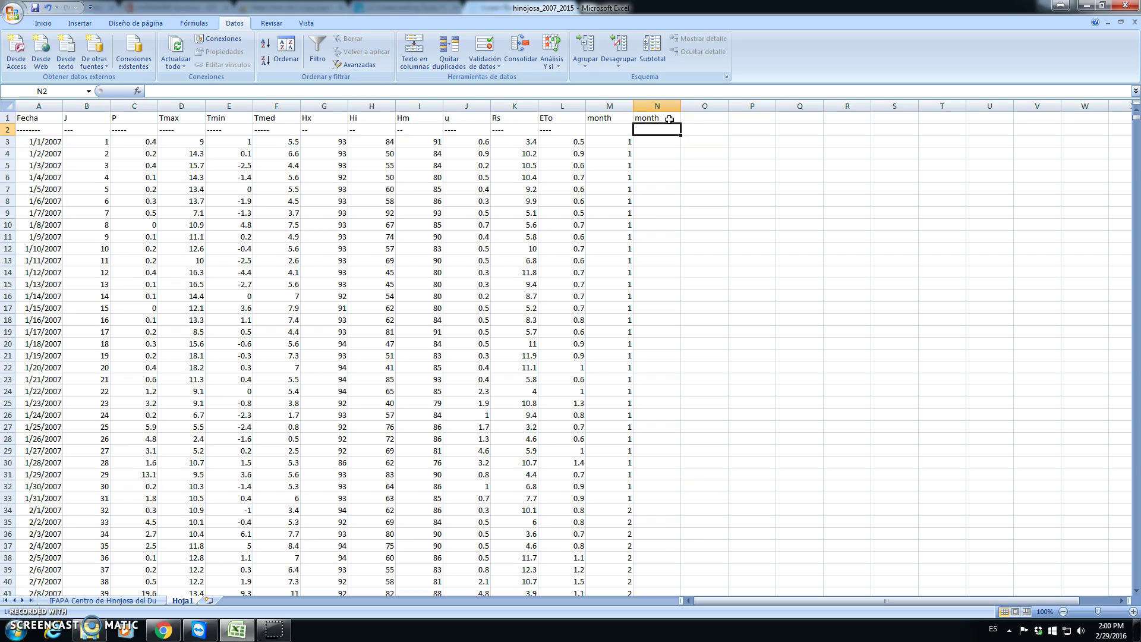
Enter the month numbers 1 through 12 in N3:N14
type("1")
key("Return")
type("2")
key("Return")
type("3")
key("Return")
type("4")
key("Return")
type("5")
key("Return")
type("6")
key("Return")
type("7")
key("Return")
type("8")
key("Return")
type("9")
key("Return")
type("10")
key("Return")
type("11")
key("Return")
type("12")
key("Return")
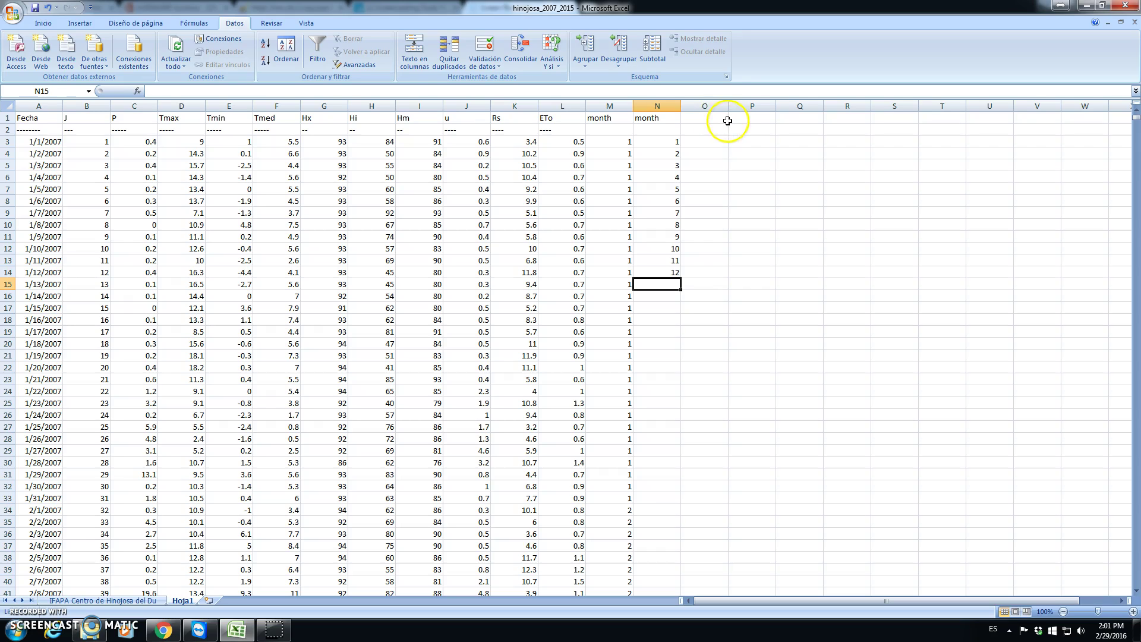
Add the heading 'Tmax' in cell O1
left_click(703, 119)
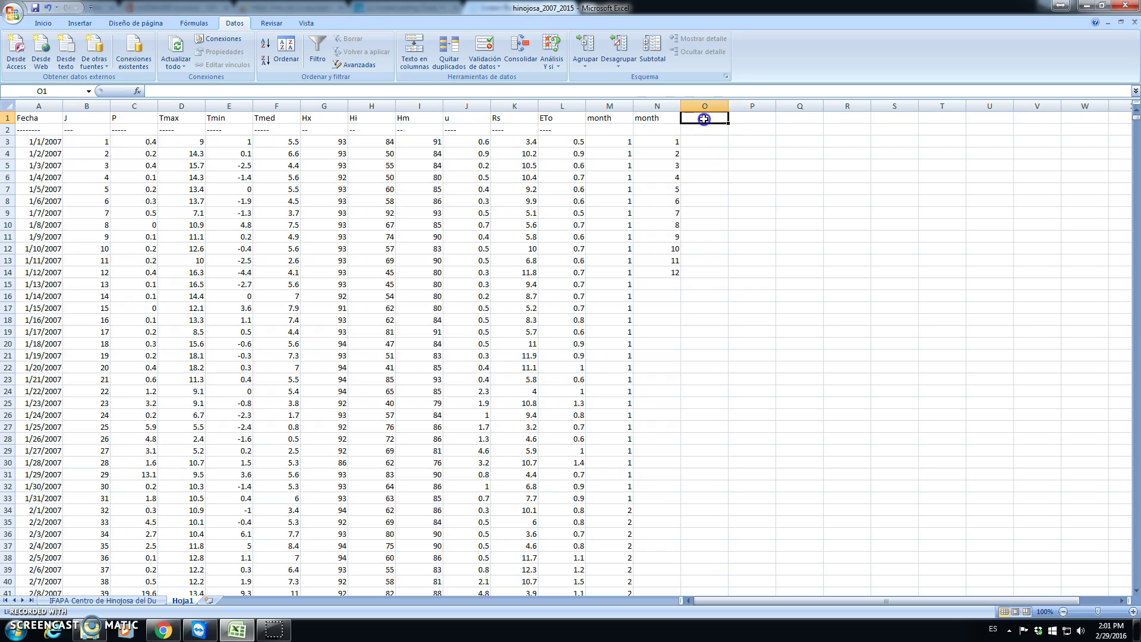
type("Tmax")
key("Return")
key("Return")
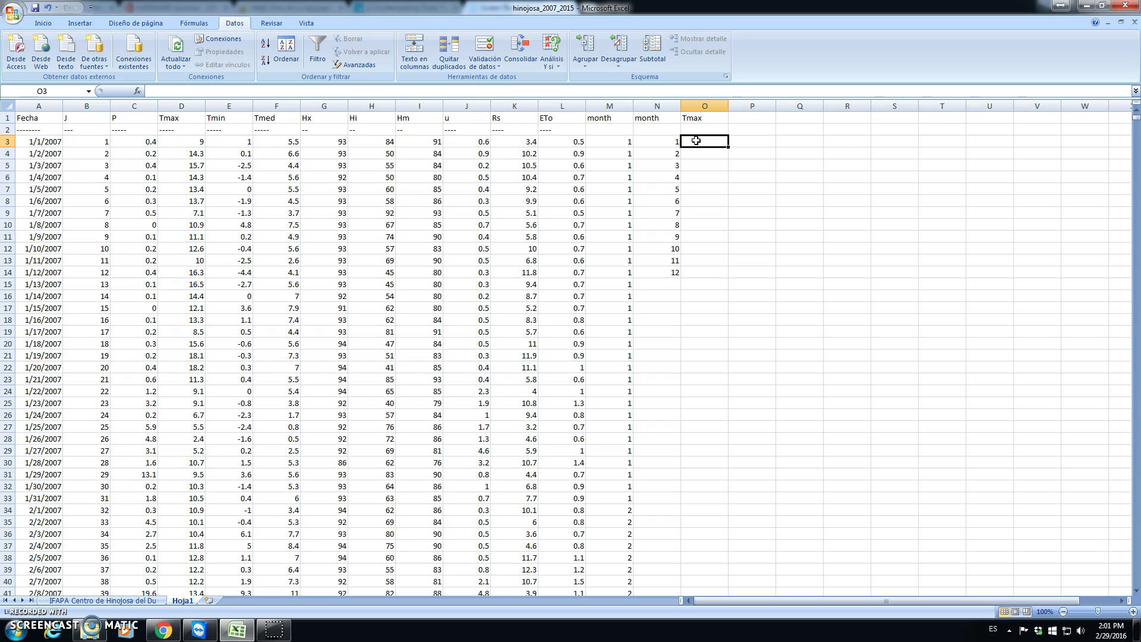
Enter =SUMAR.SI(M:M,N3,D:D) in O3, giving January's Tmax total of 3100.5
type("=")
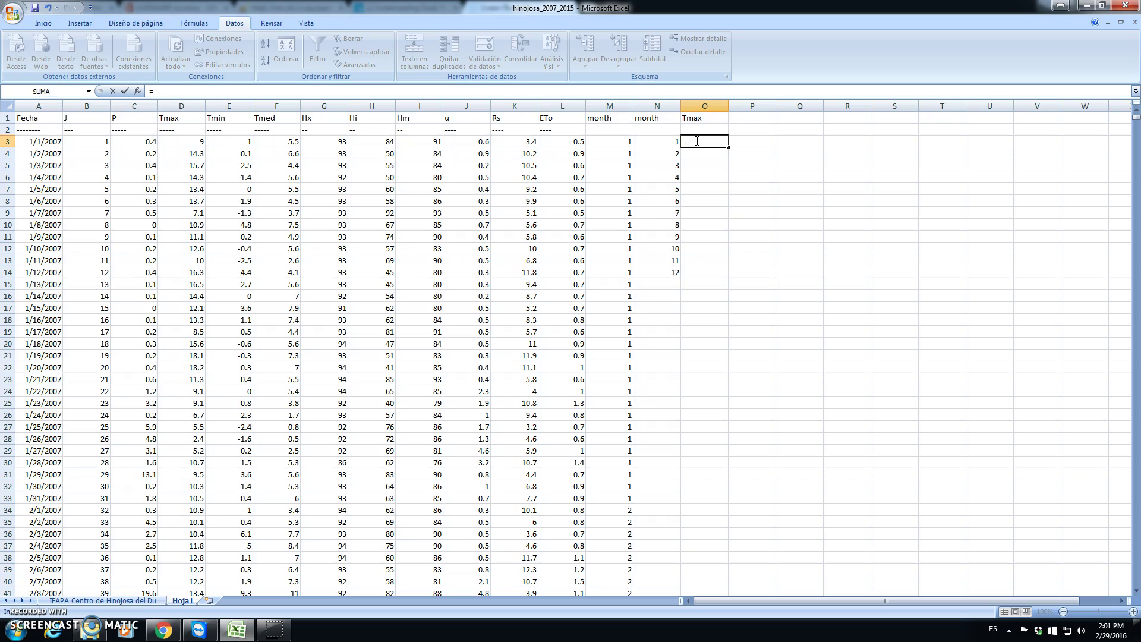
type("sumar")
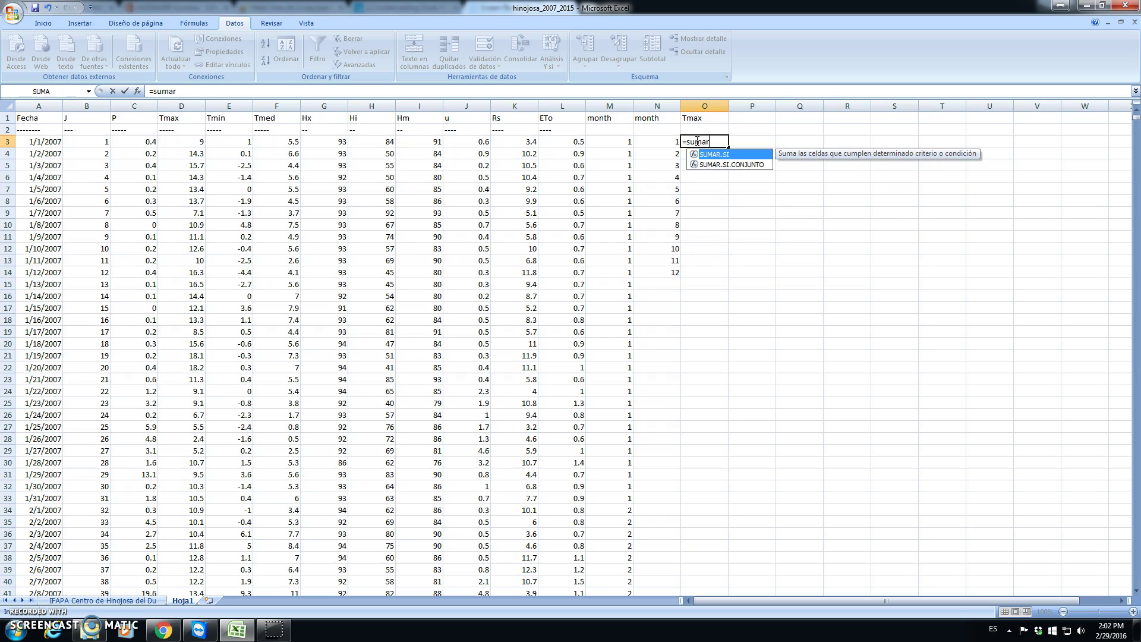
type(".si(")
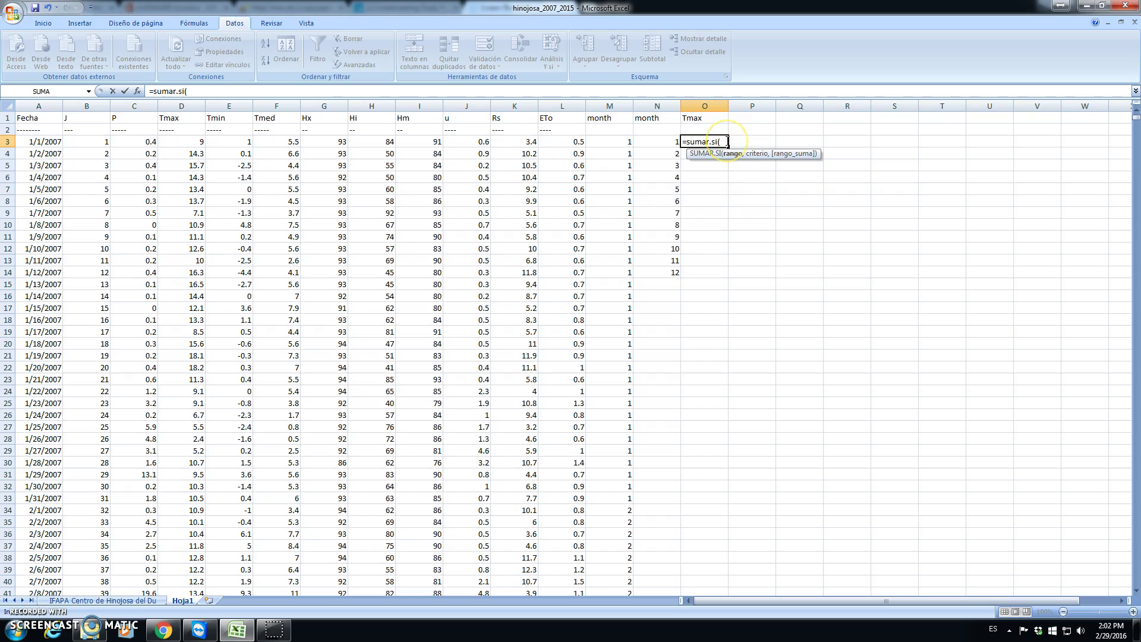
left_click(615, 101)
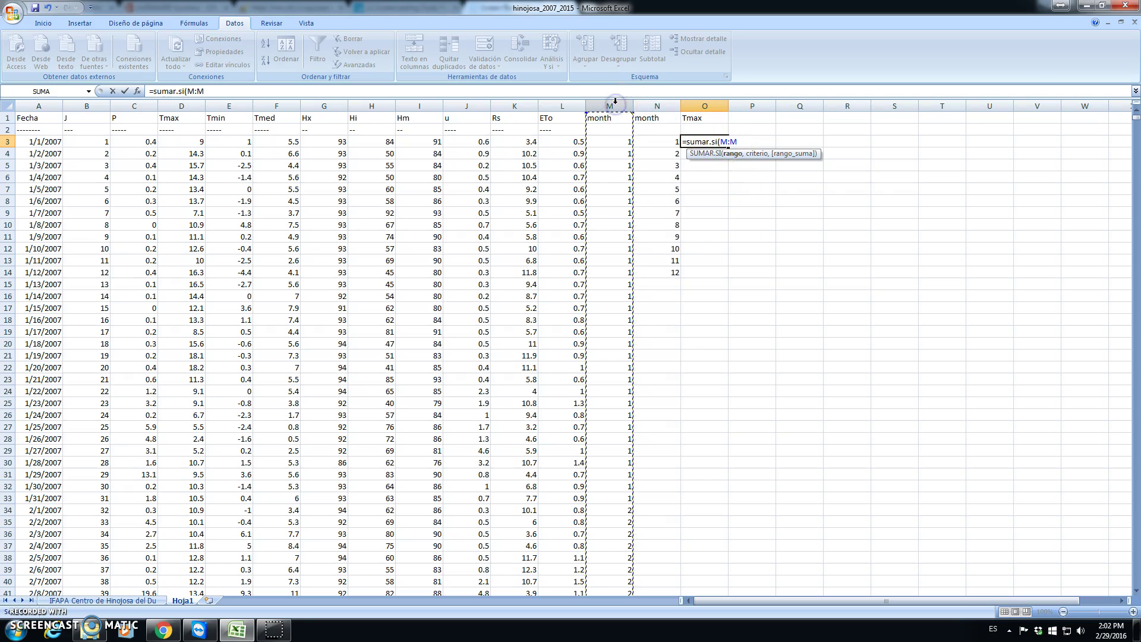
type(",")
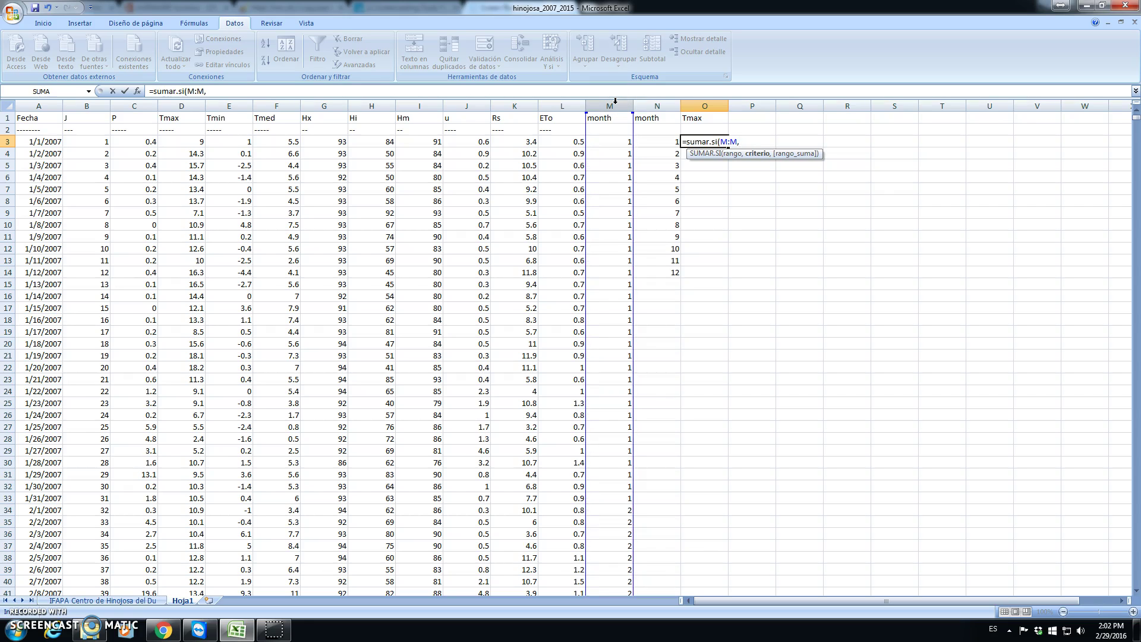
left_click(665, 142)
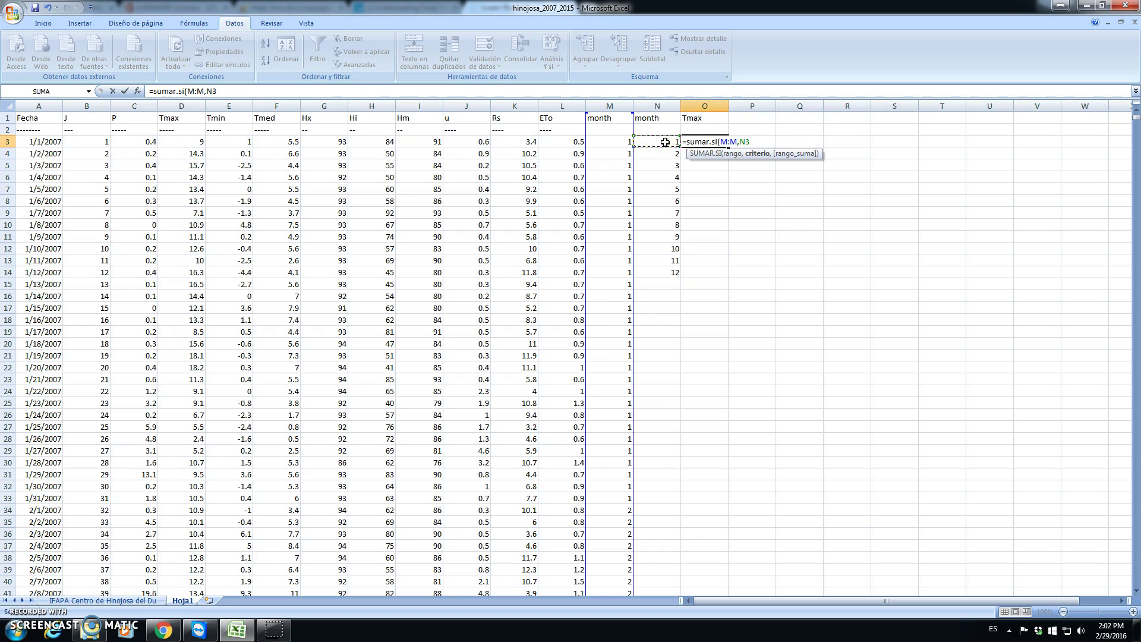
type(",")
left_click(189, 102)
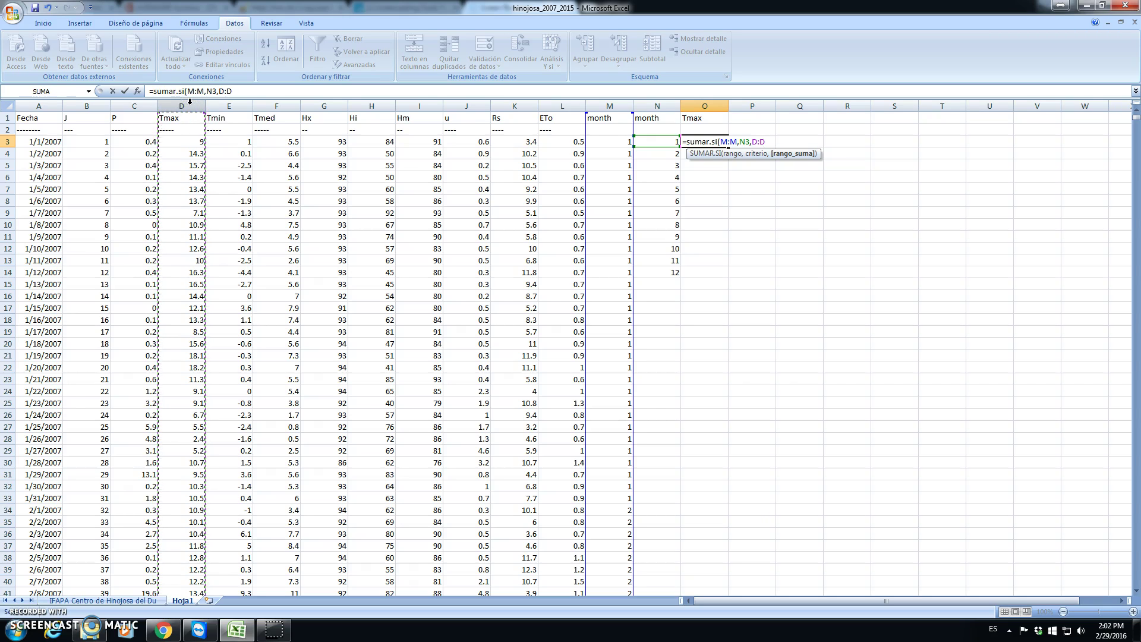
type(")")
key("Return")
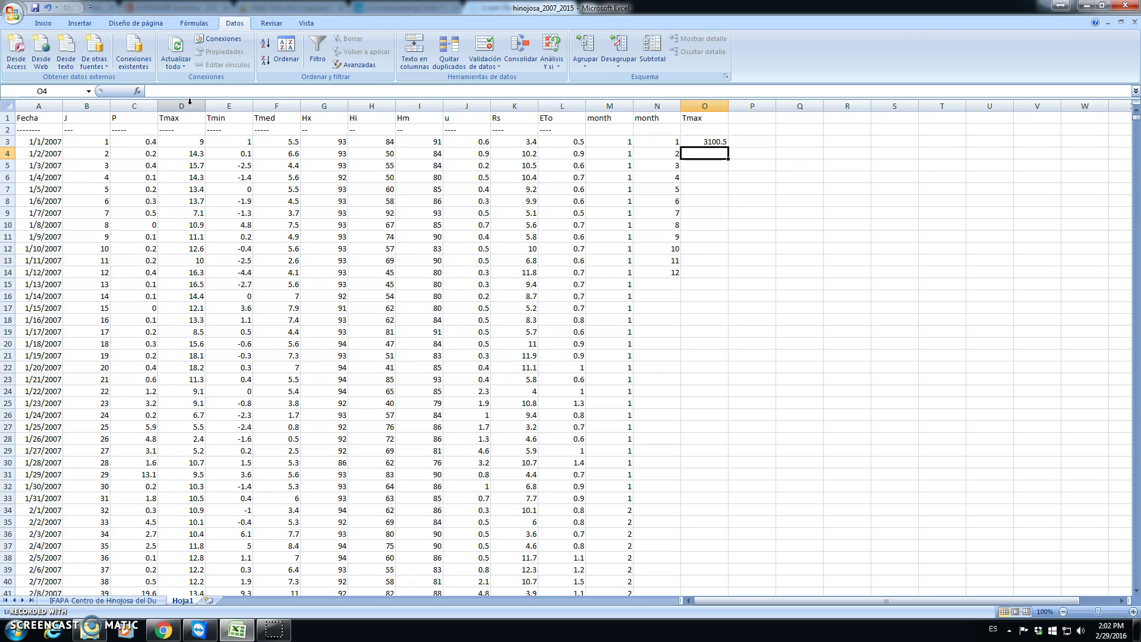
Change O3 to =PROMEDIO.SI(M:M,N3,D:D), giving January's average Tmax 11.656015
left_click(714, 141)
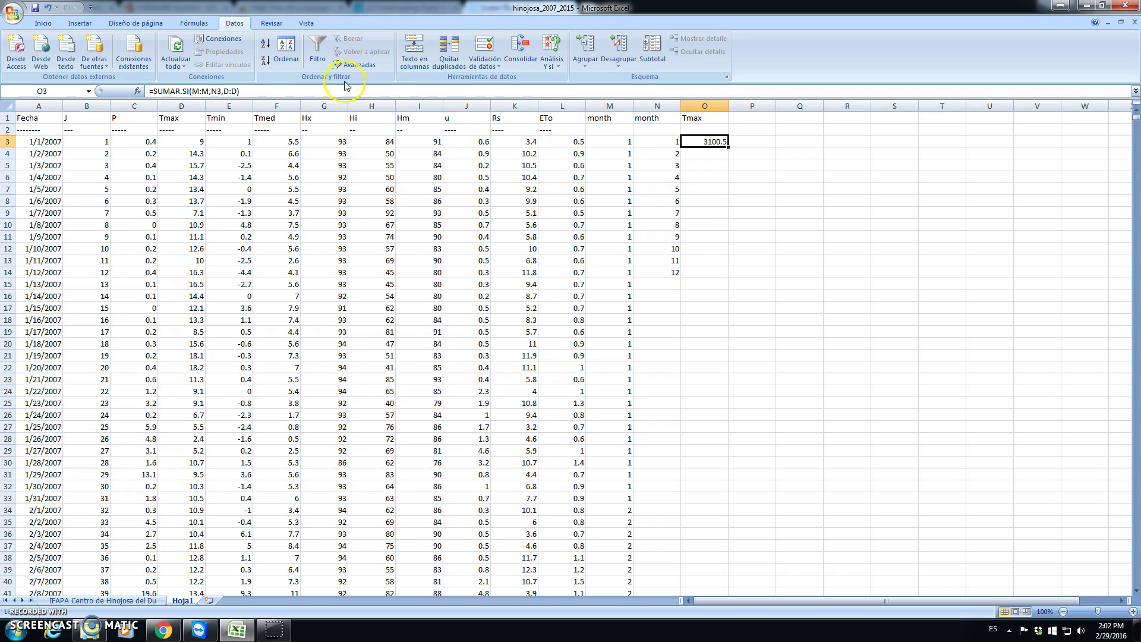
left_click(188, 92)
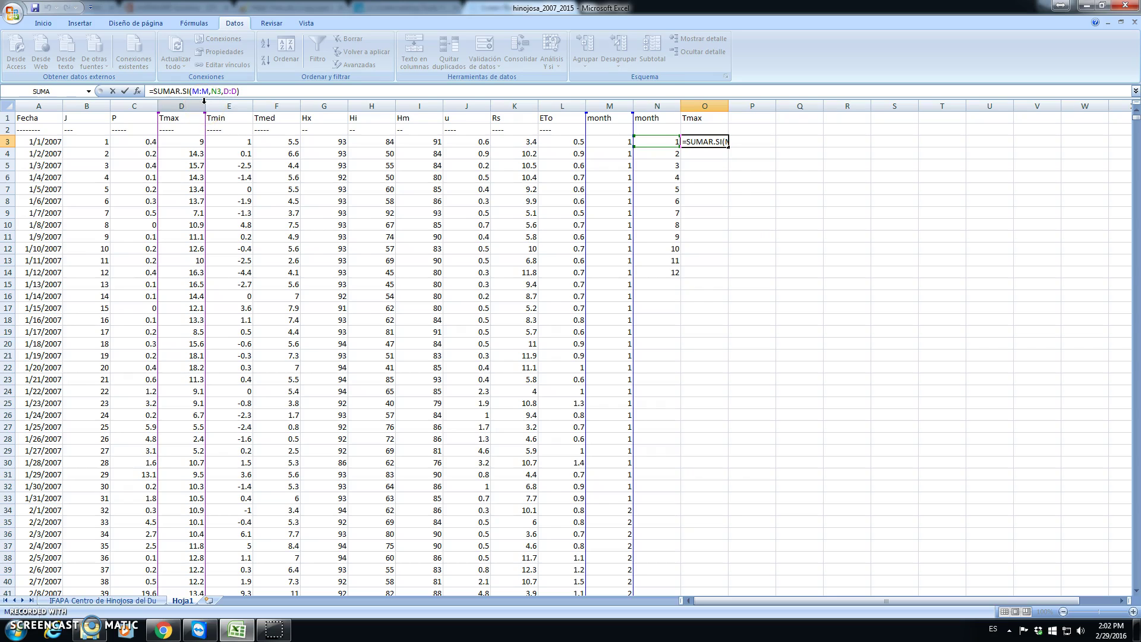
type("promedio")
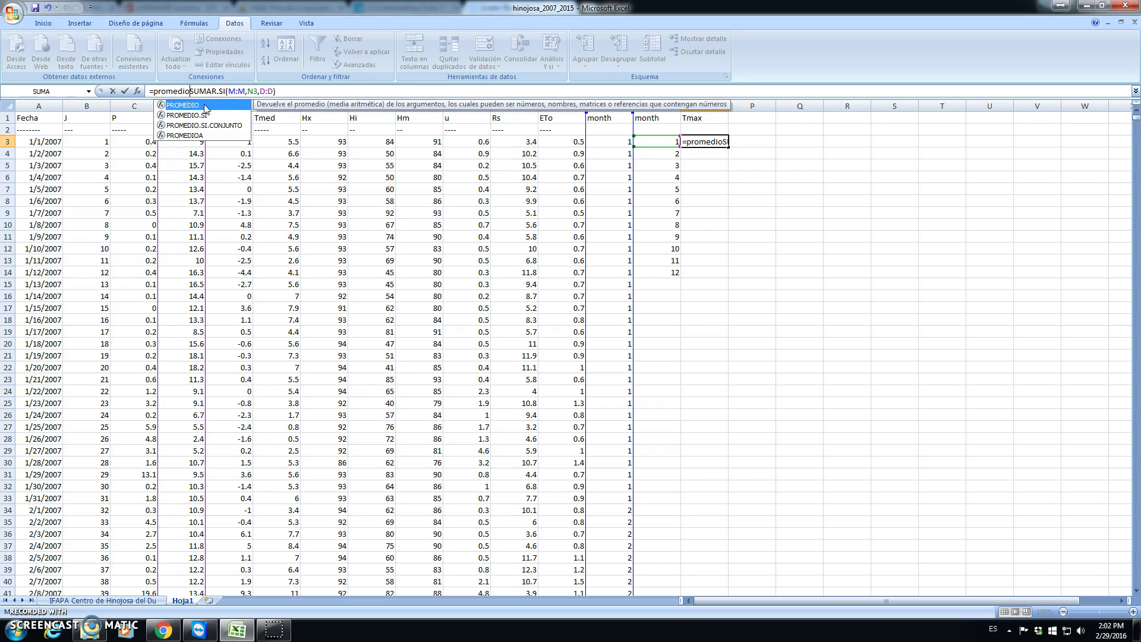
key("Delete")
key("Delete")
key("Delete")
key("Delete")
key("Delete")
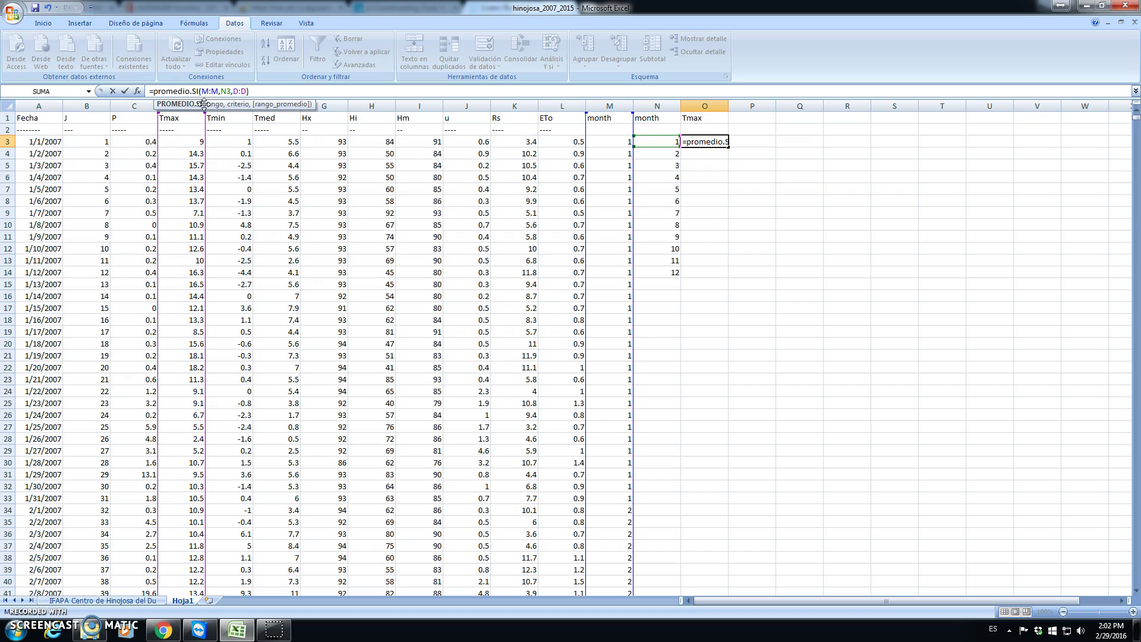
key("End")
key("Return")
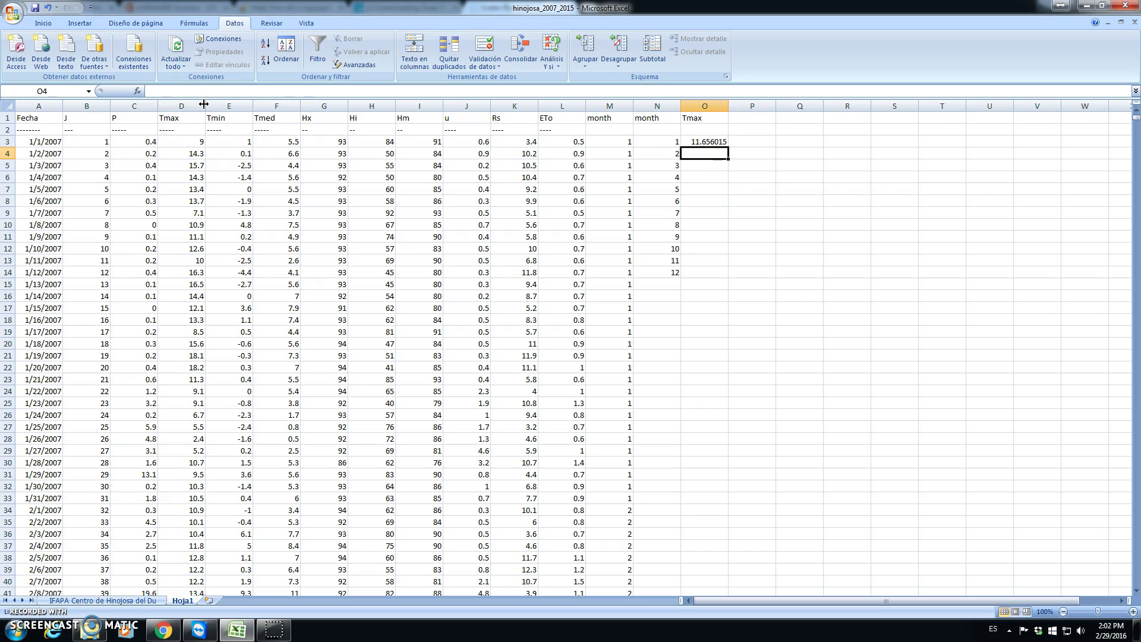
Copy the O3 average formula into O4:O14 for months 2–12
left_click(708, 141)
key("ctrl+c")
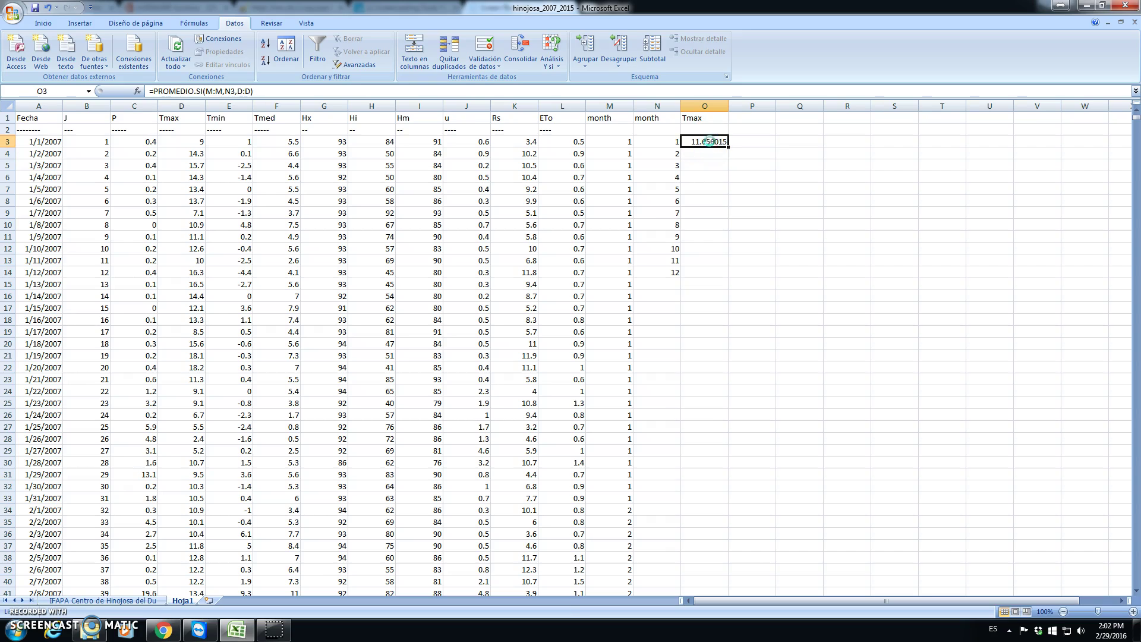
left_click_drag(719, 155, 707, 268)
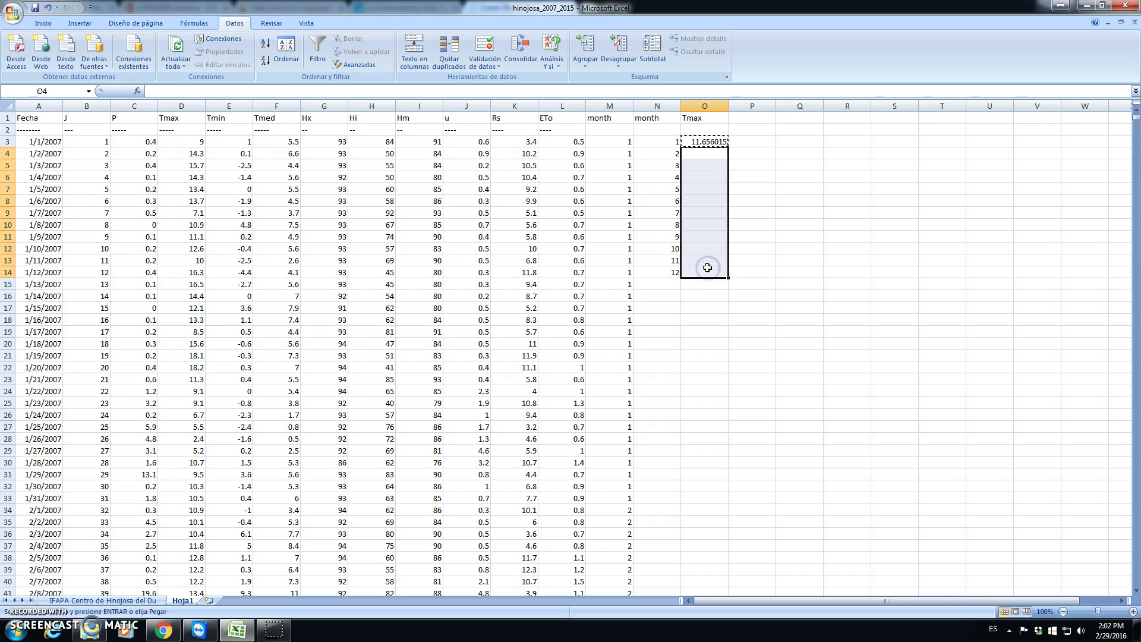
key("ctrl+v")
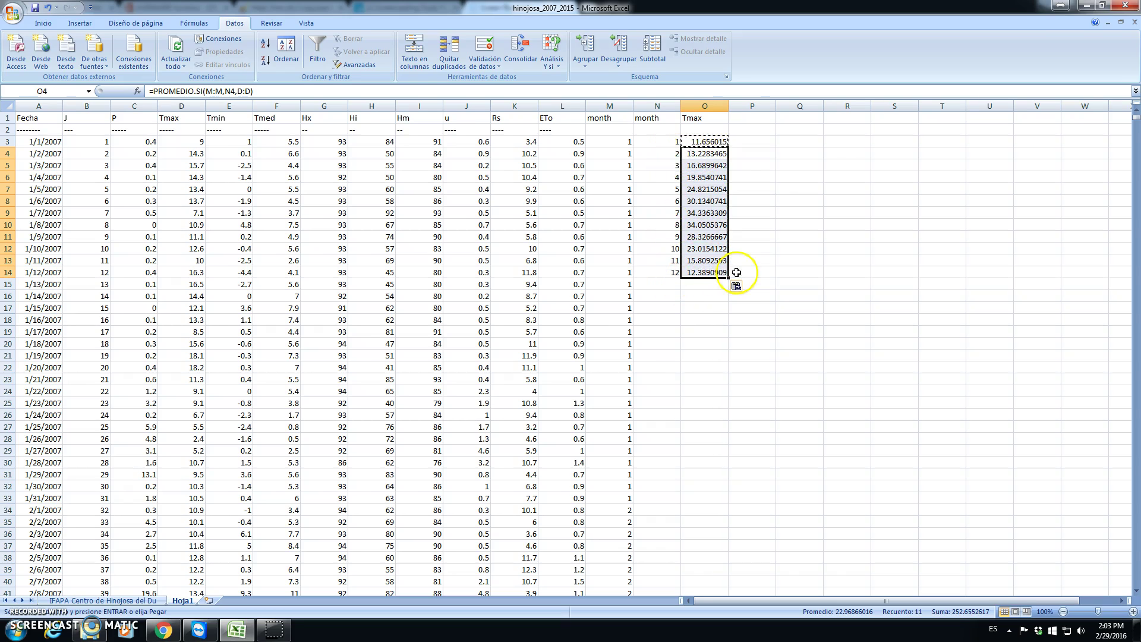
Add the heading 'Tmin' in cell P1
left_click(748, 119)
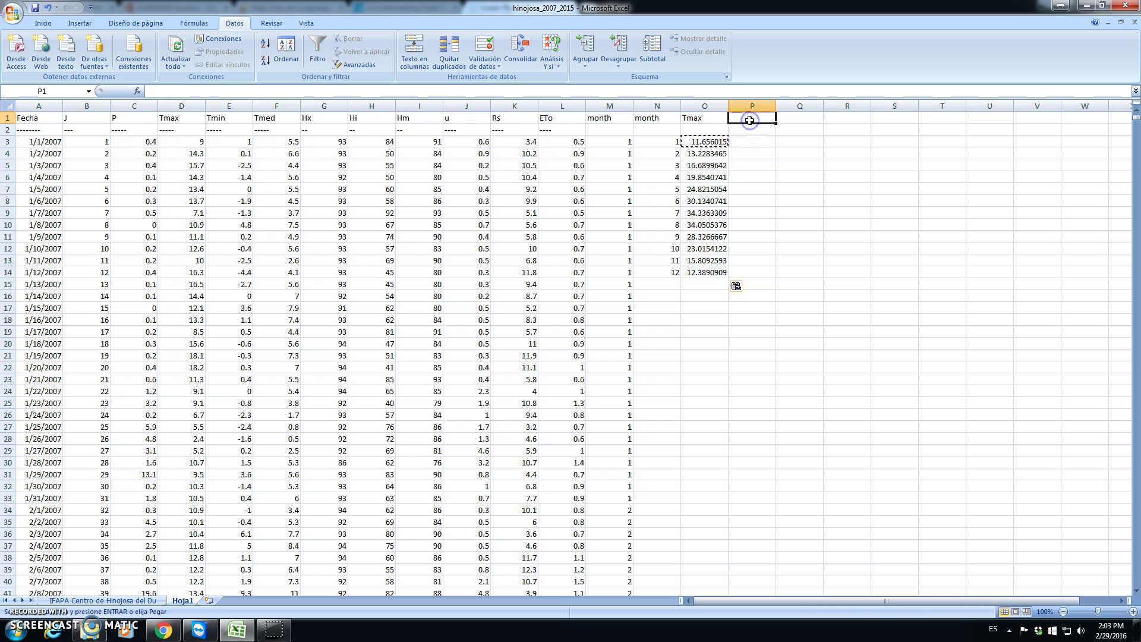
type("Tmin")
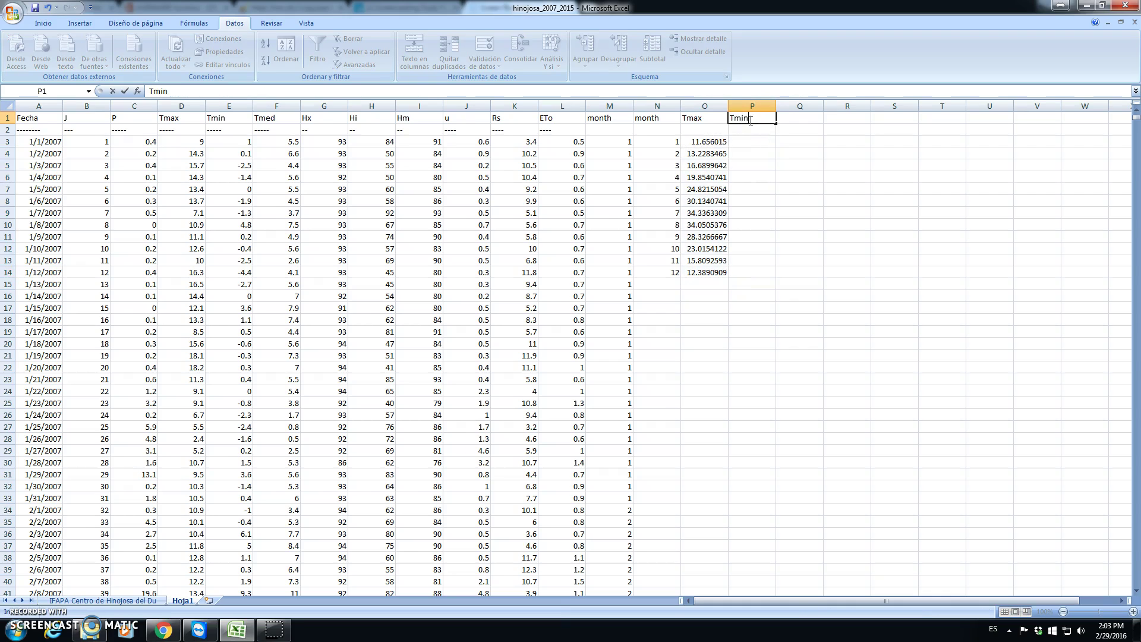
key("Return")
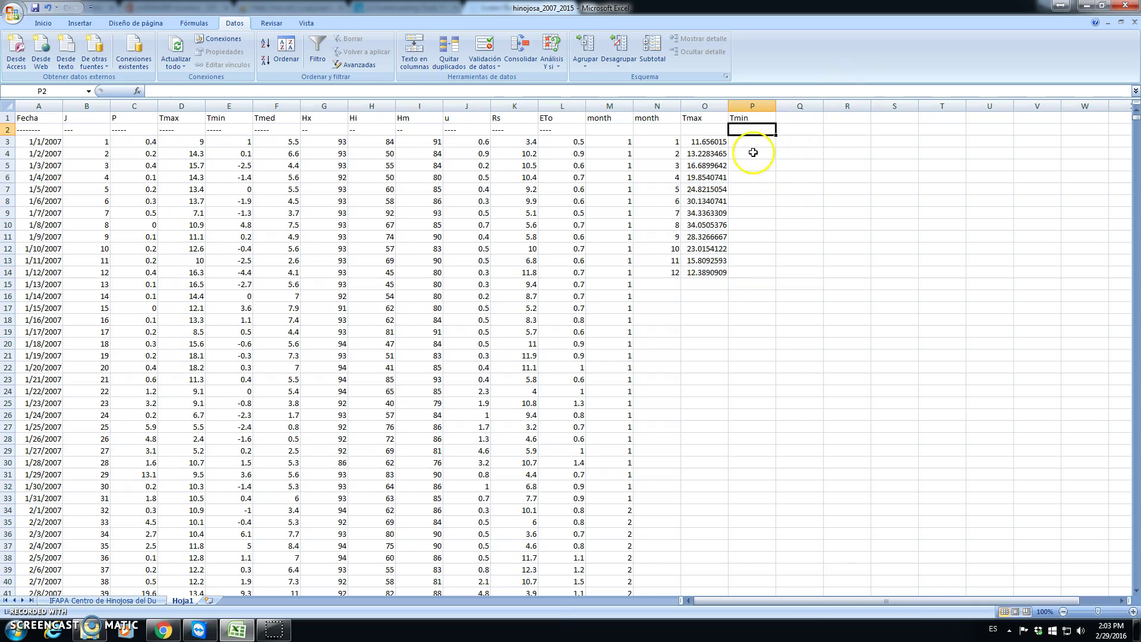
Enter =PROMEDIO.SI(M:M,N3,E:E) in P3, giving January's average Tmin 0.54172932
left_click(745, 145)
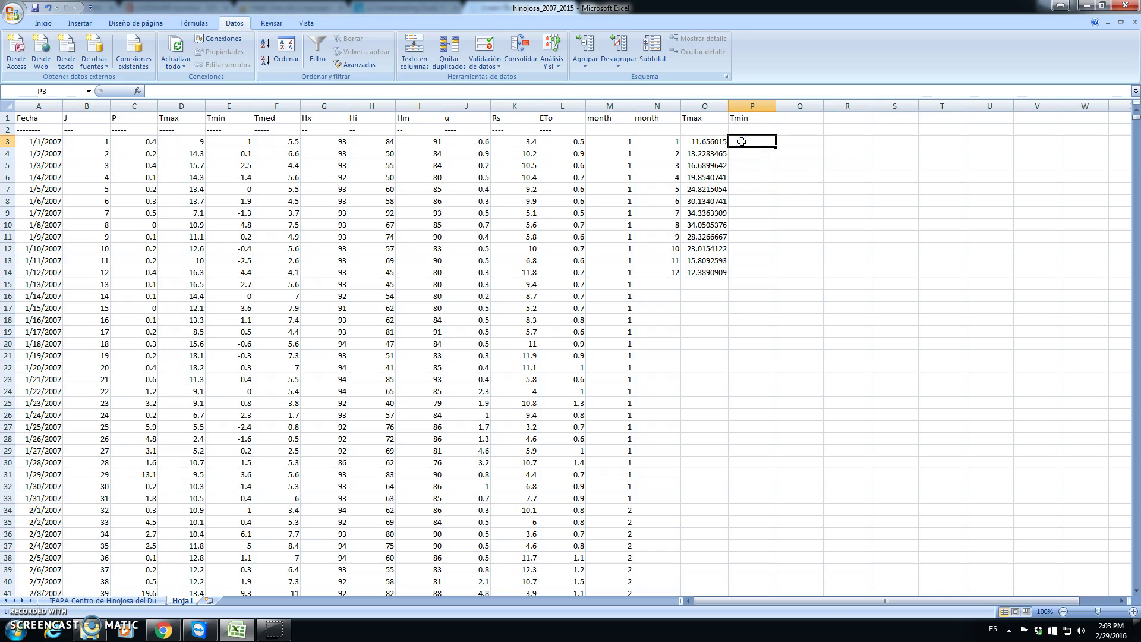
type("=")
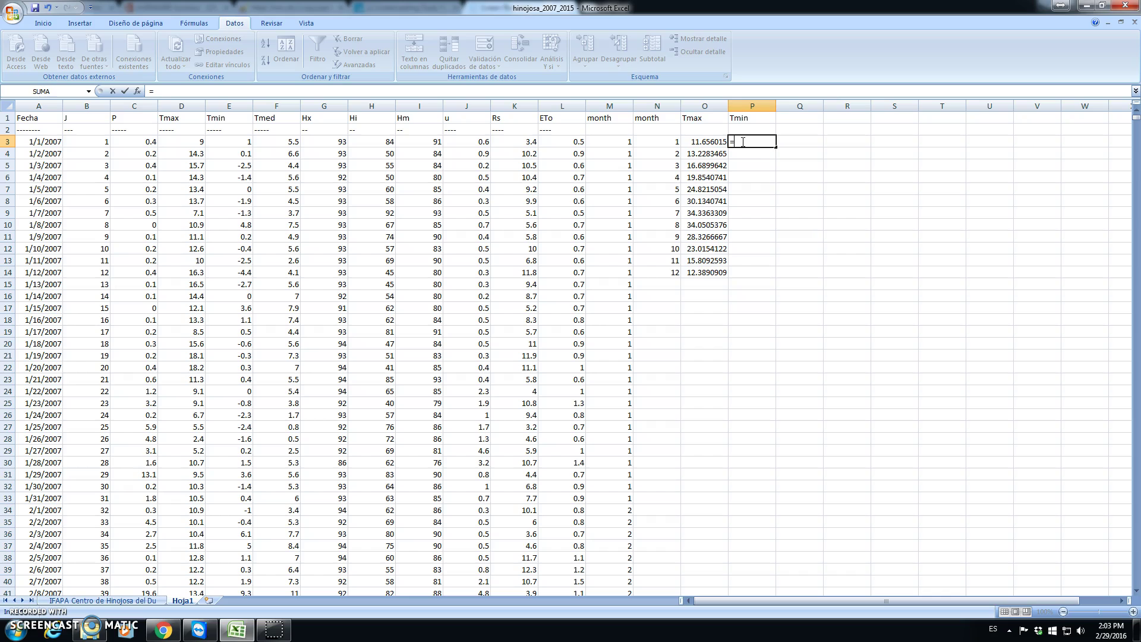
type("promedio")
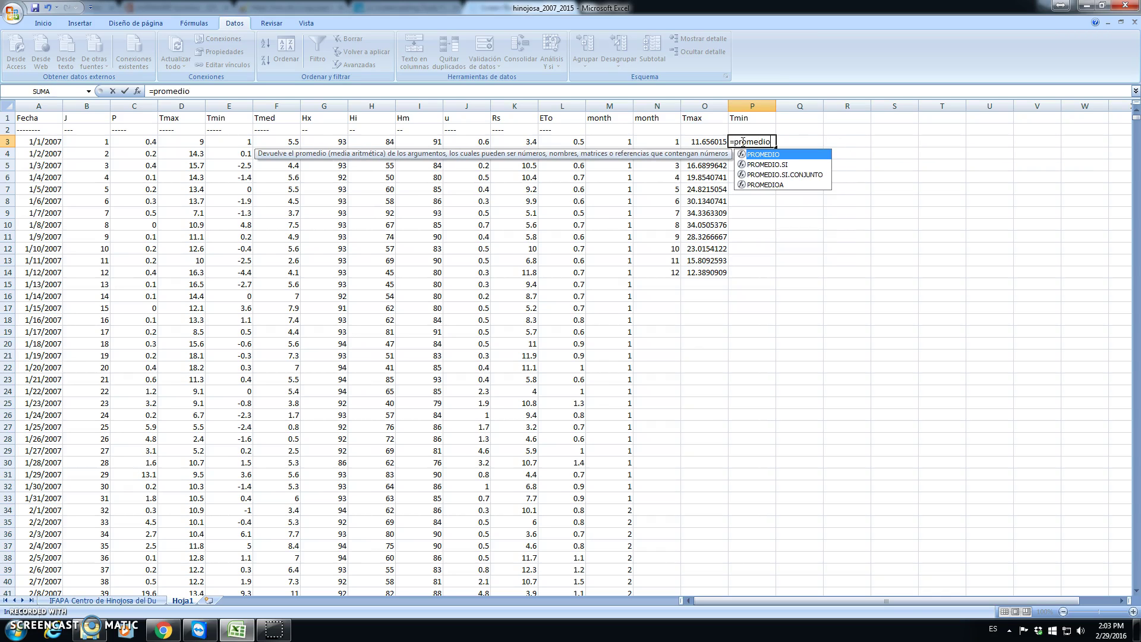
type(".si(")
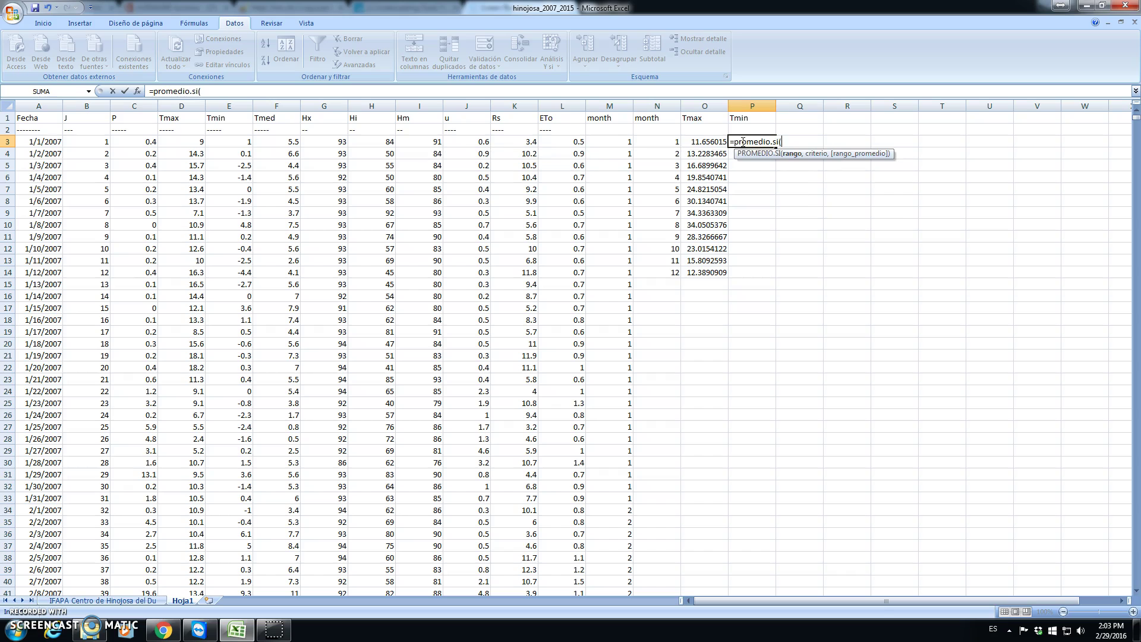
left_click(610, 105)
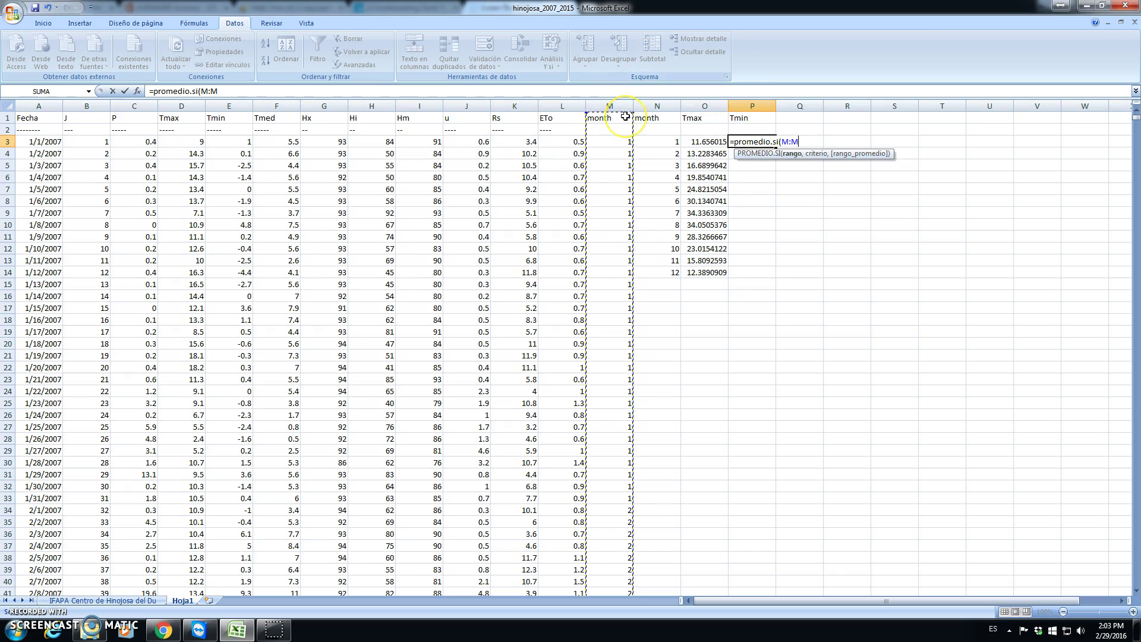
type(",")
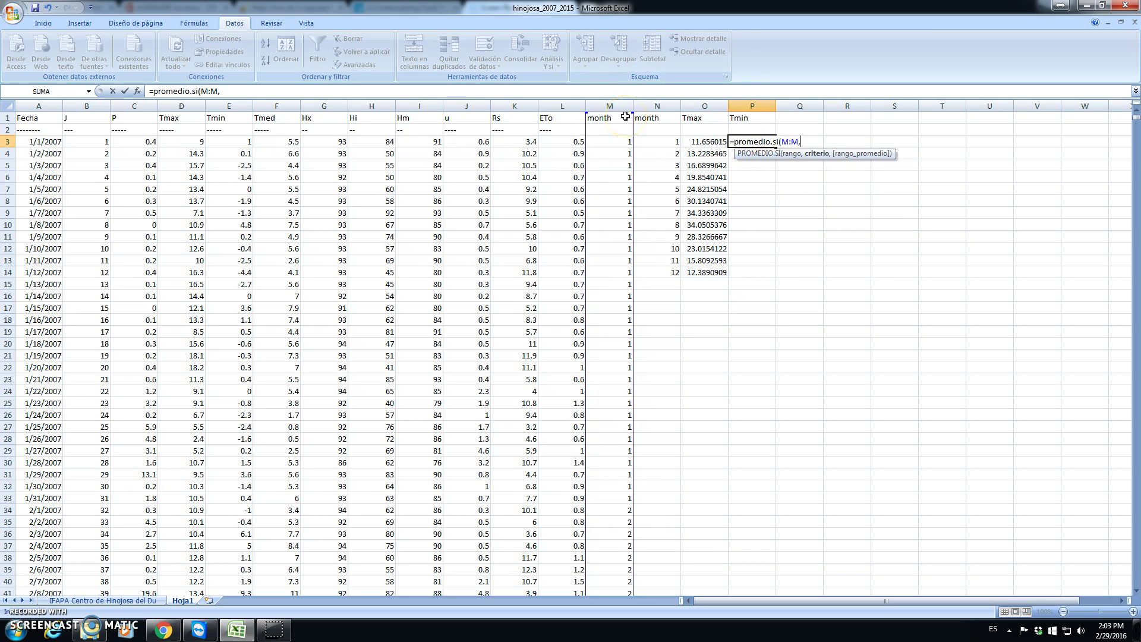
left_click(666, 143)
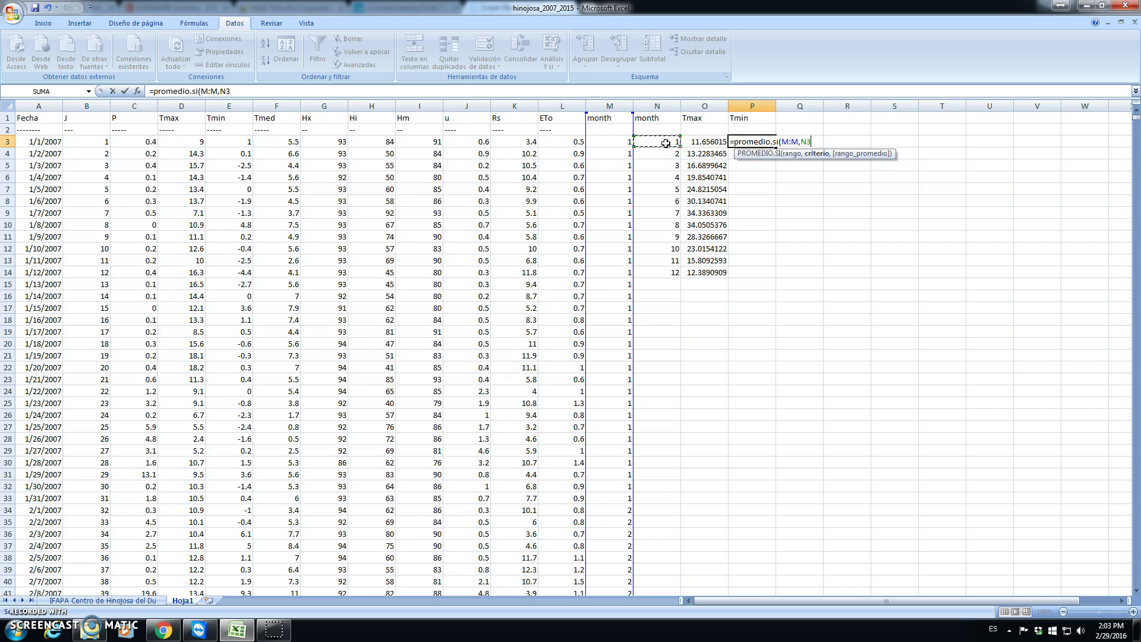
type(",")
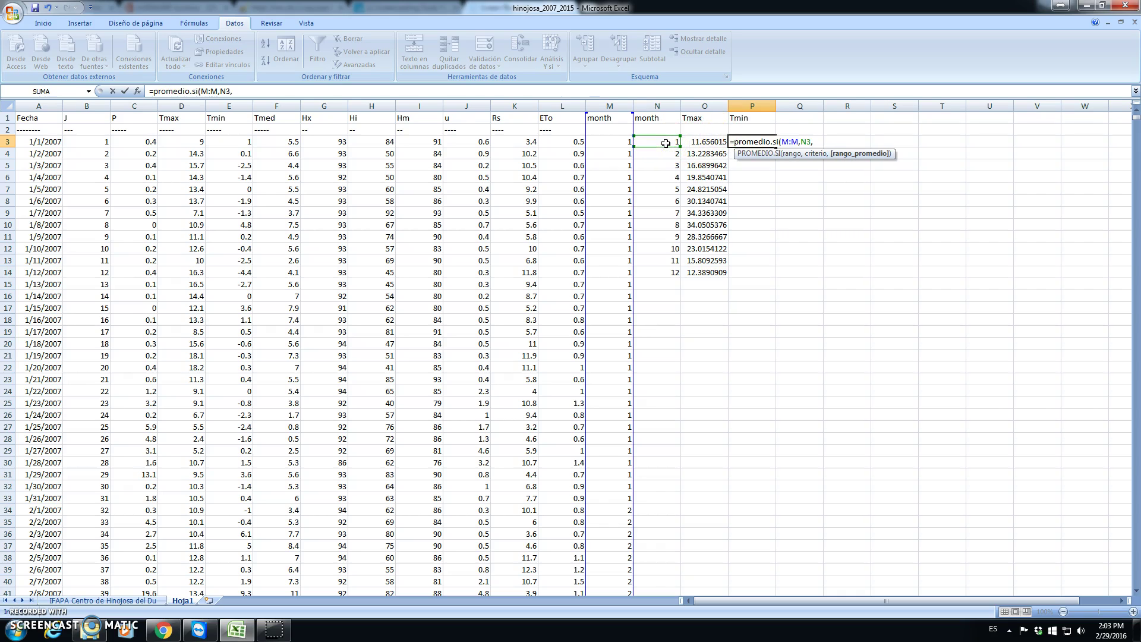
left_click(232, 103)
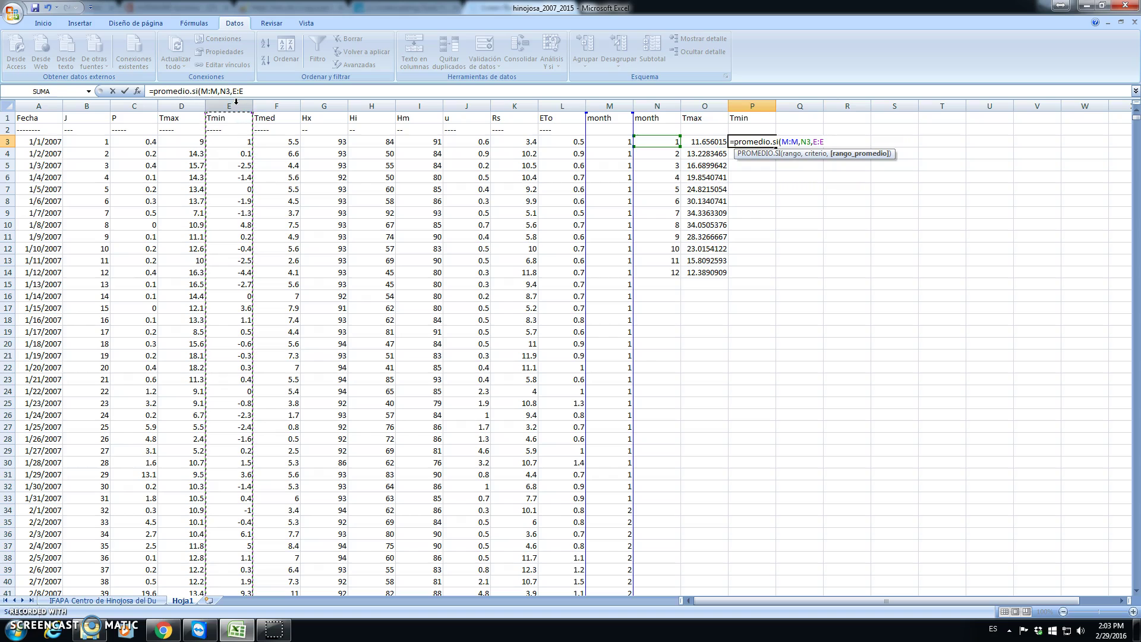
type(")")
key("Return")
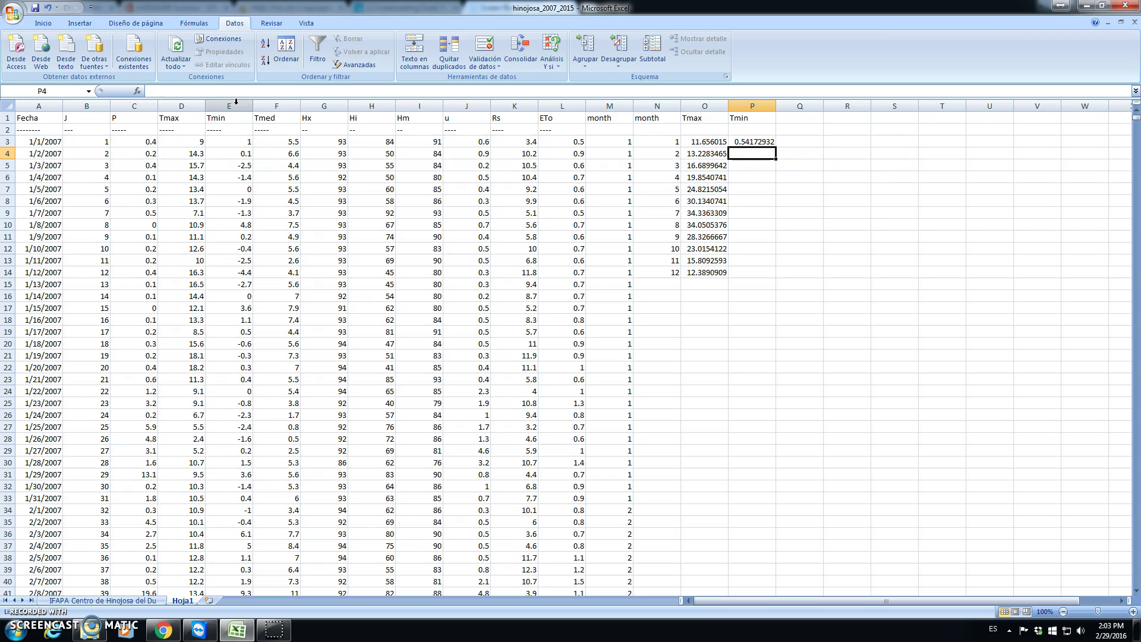
Copy the P3 Tmin average formula into P4:P14 for months 2–12
left_click(754, 143)
right_click(755, 144)
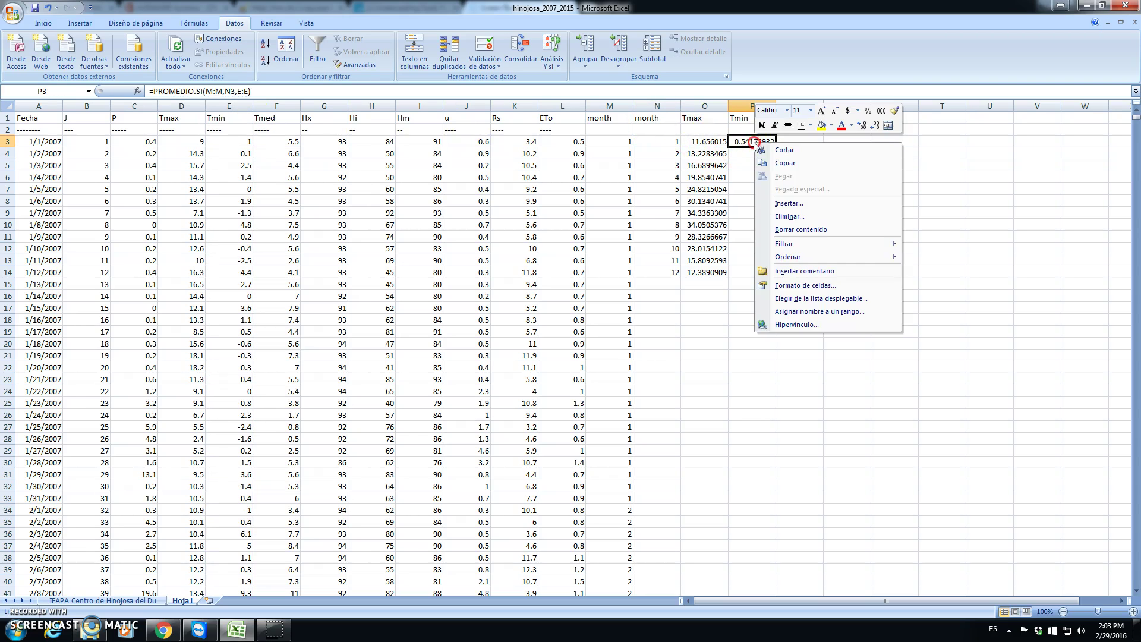
left_click(791, 163)
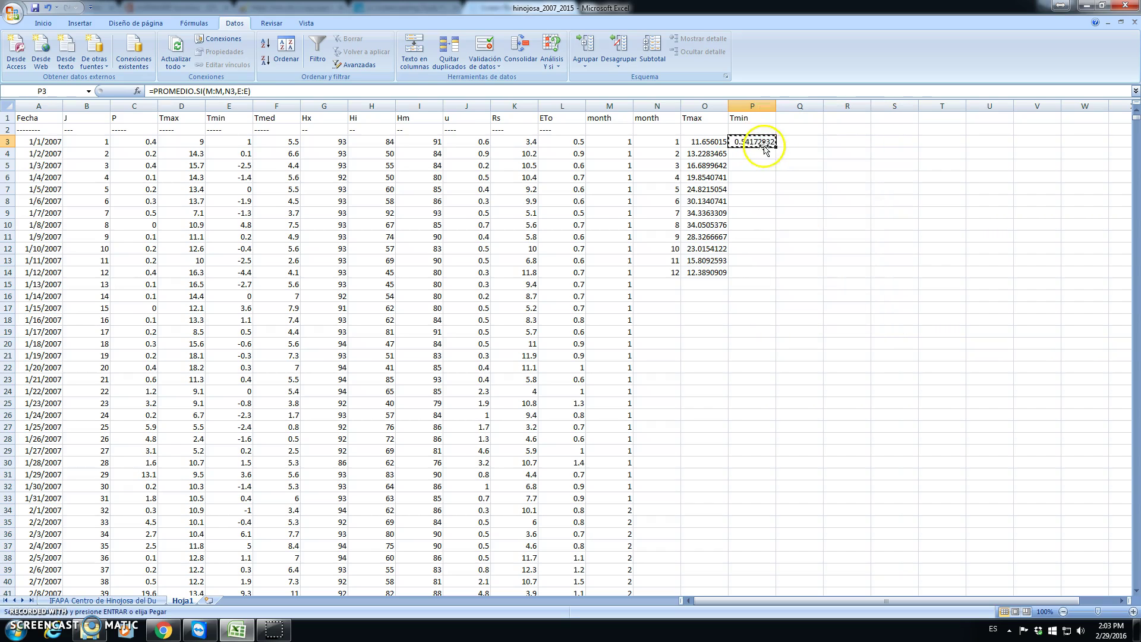
left_click_drag(761, 153, 759, 268)
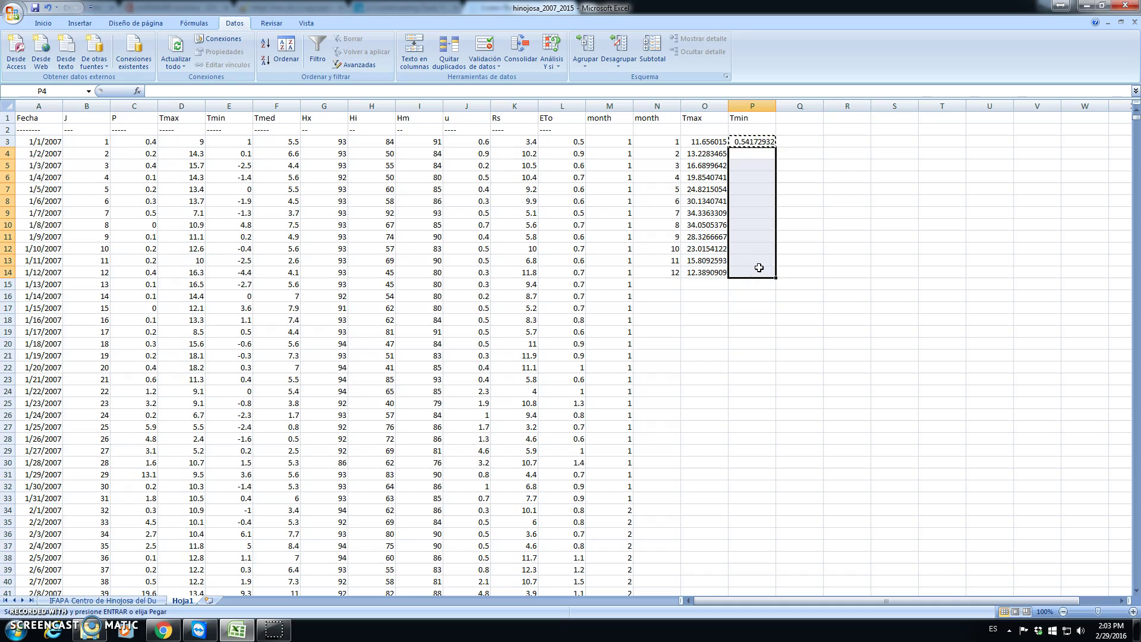
key("ctrl+v")
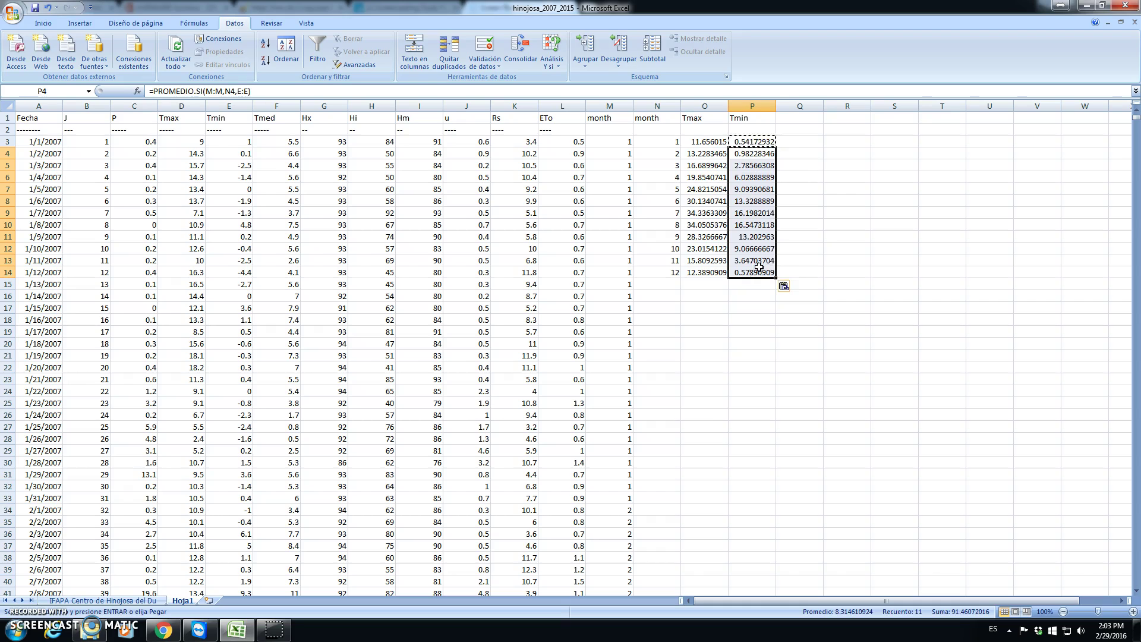
Enter =SUMAR.SI(M:M,N3,C:C) in Q3, giving January's total rainfall of 356.1
left_click(802, 143)
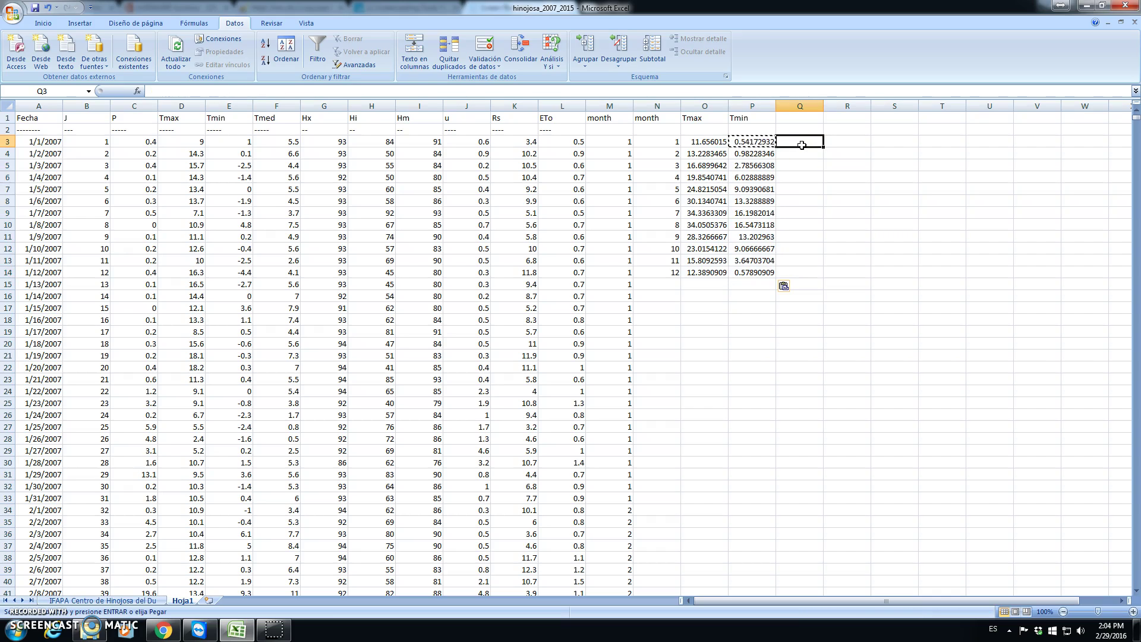
type("=")
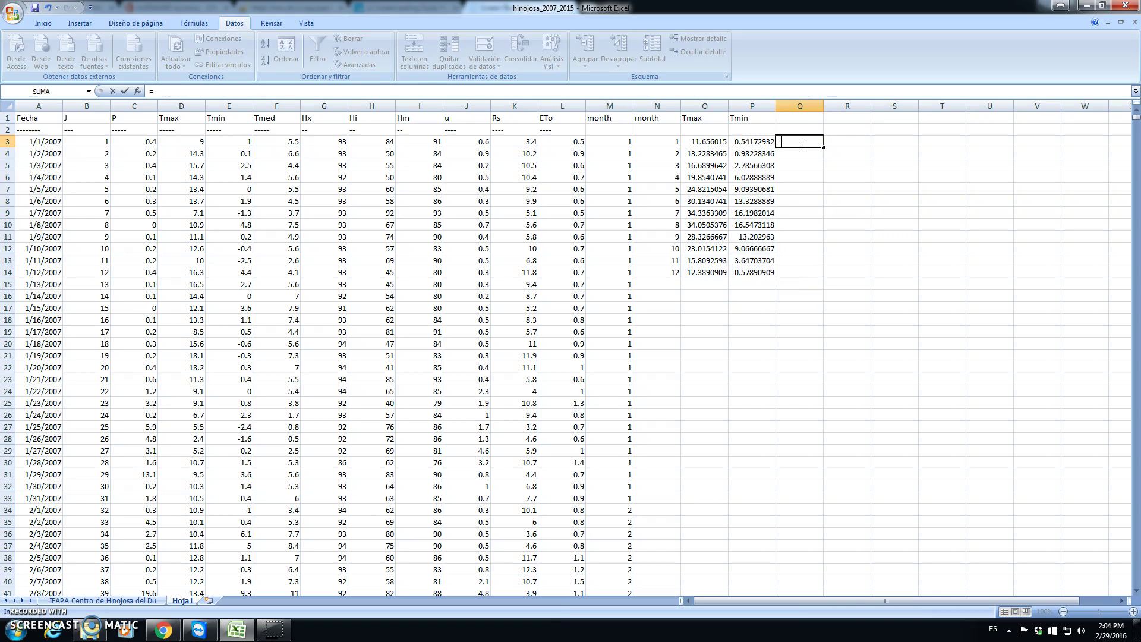
type("sumar")
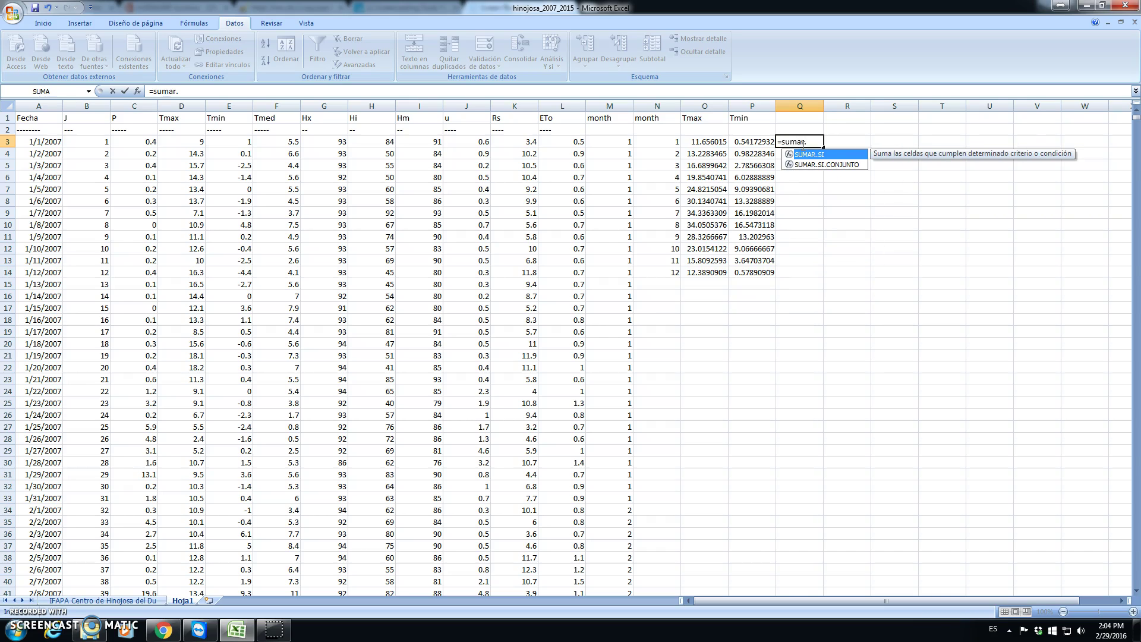
type(".si(")
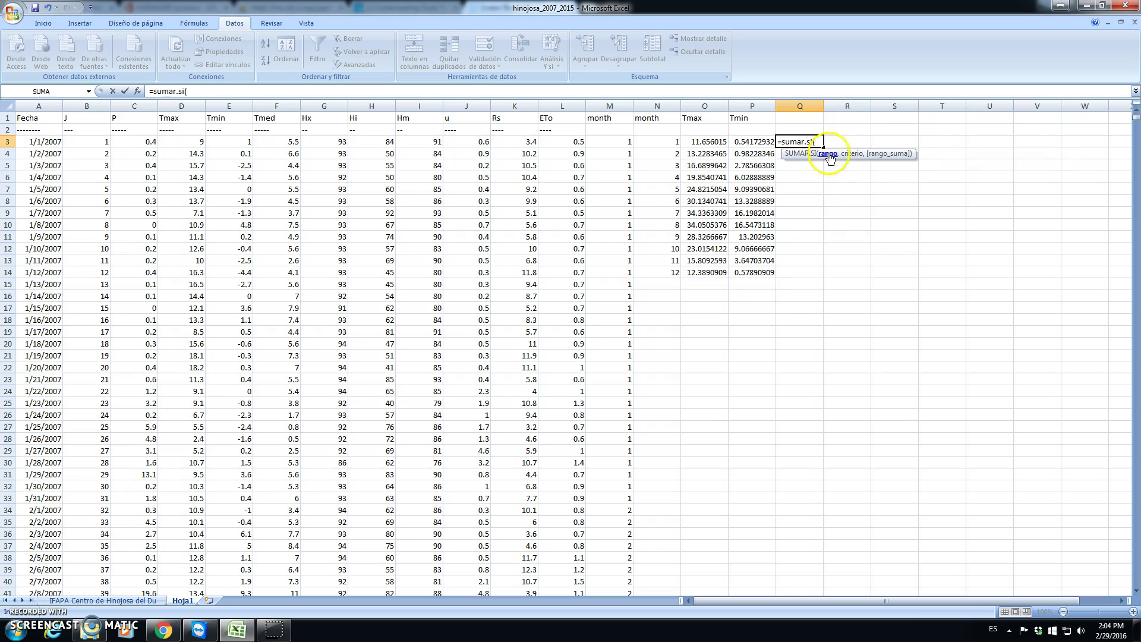
left_click(612, 101)
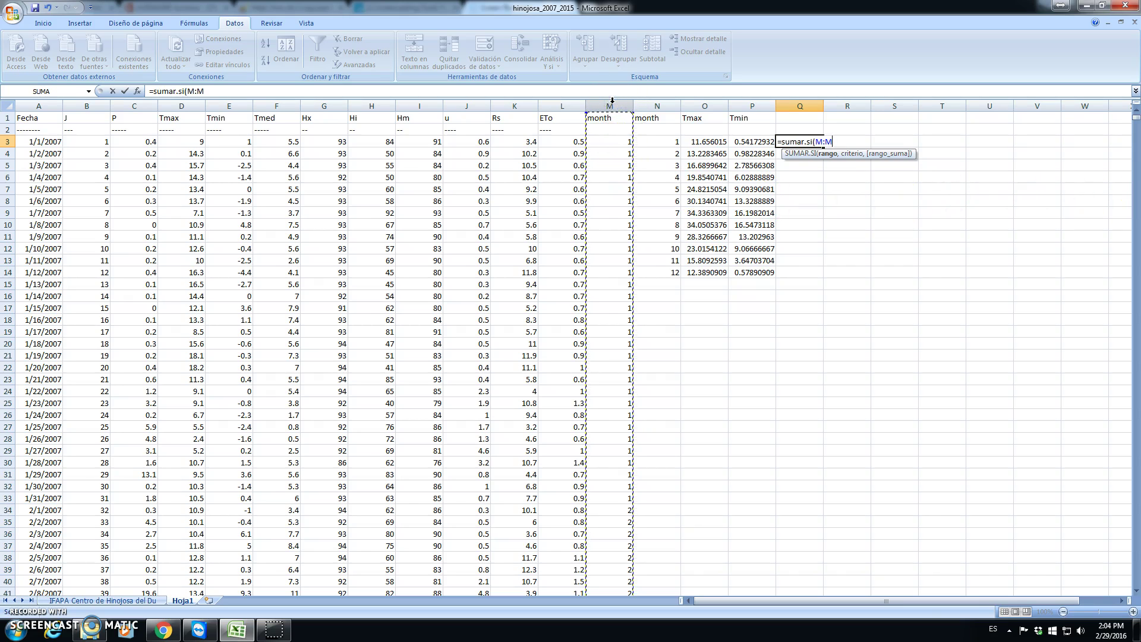
type(",")
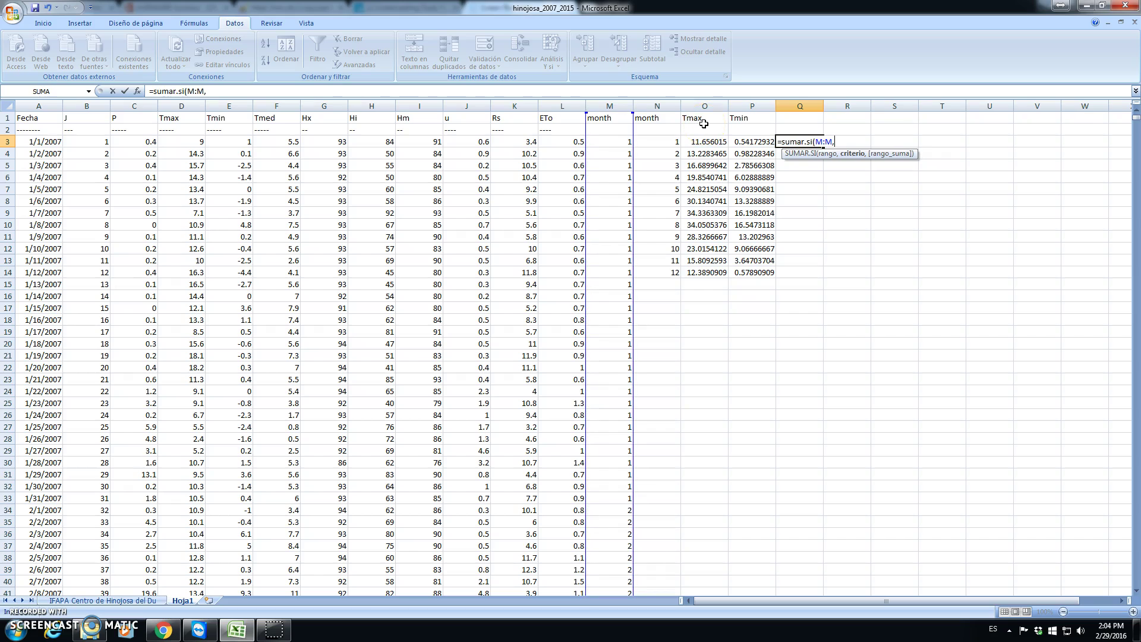
left_click(664, 142)
type(",")
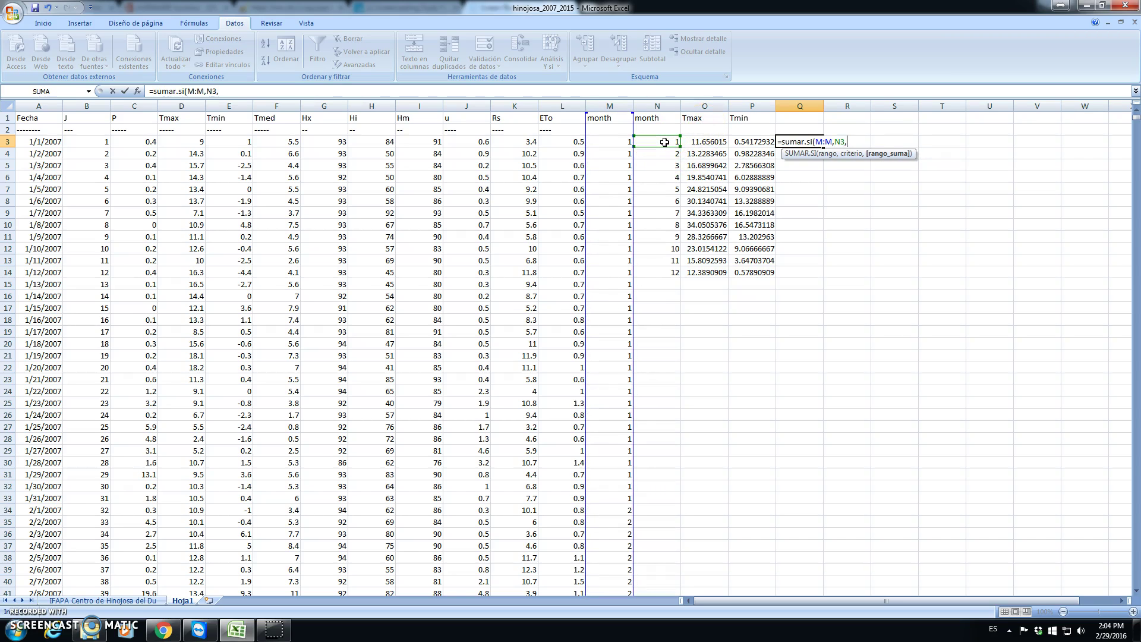
left_click(145, 101)
type(")")
key("Return")
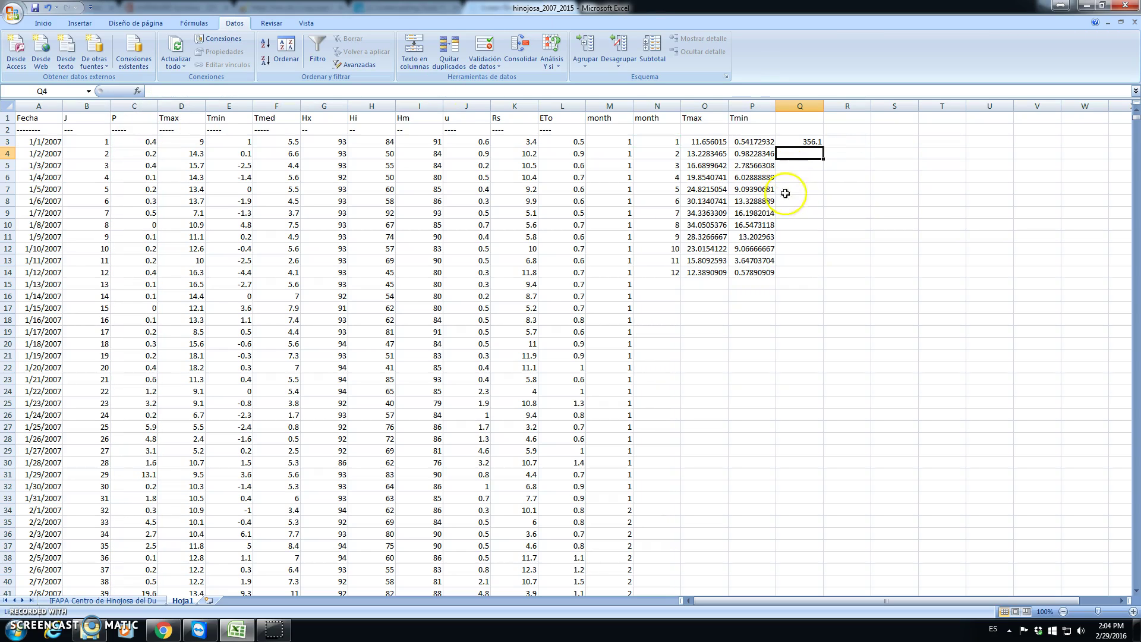
Copy the Q3 total-rain formula into Q4:Q14 for months 2–12
left_click(809, 142)
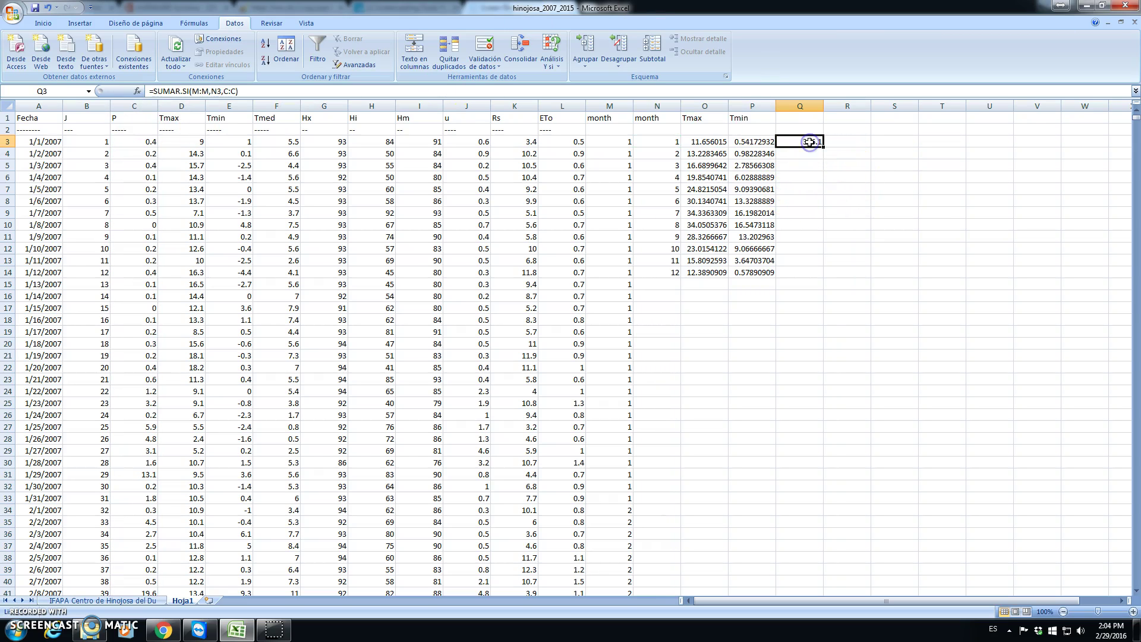
right_click(810, 142)
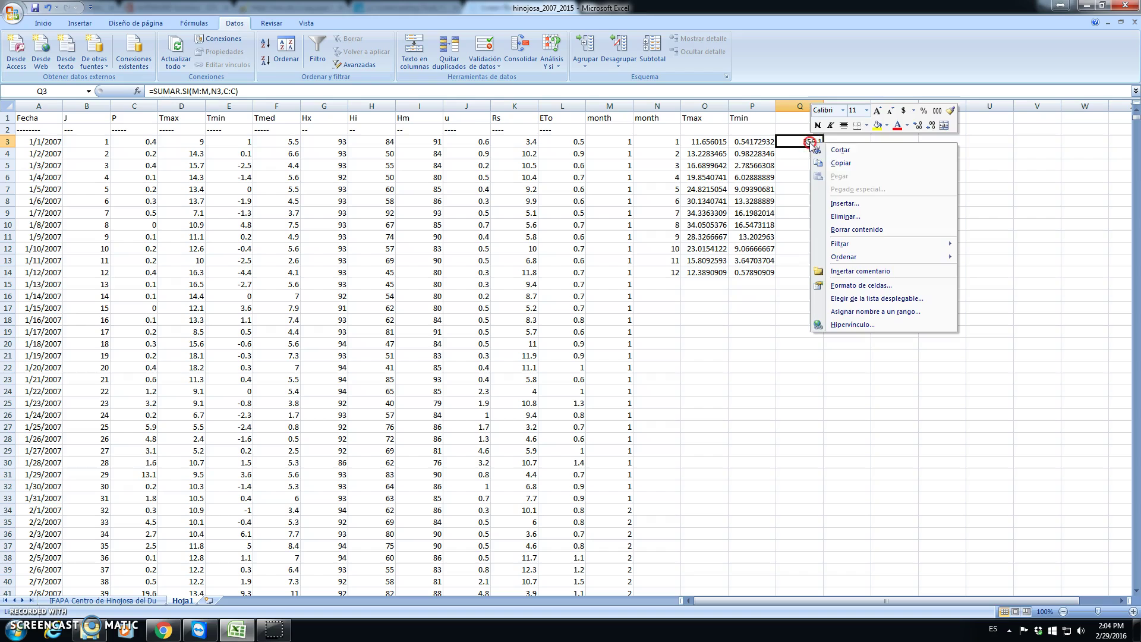
left_click(843, 163)
left_click_drag(804, 152, 800, 268)
key("ctrl+v")
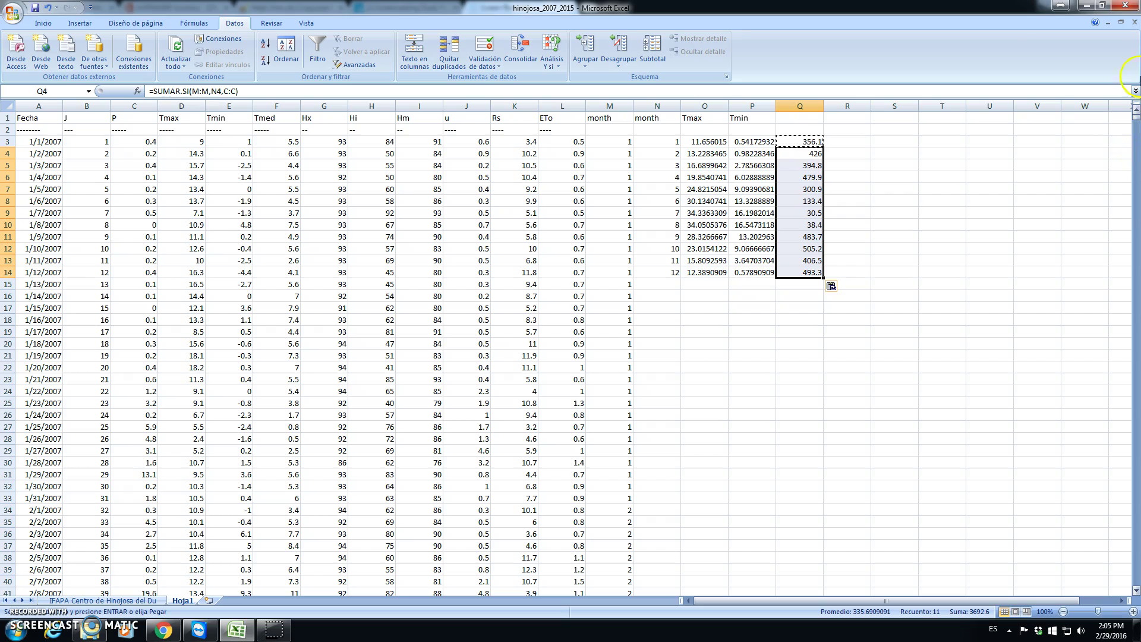
Fill R3:R14 with each month's Q total divided by 9 (39.5666667 for January through 54.8111111 for December)
left_click(850, 143)
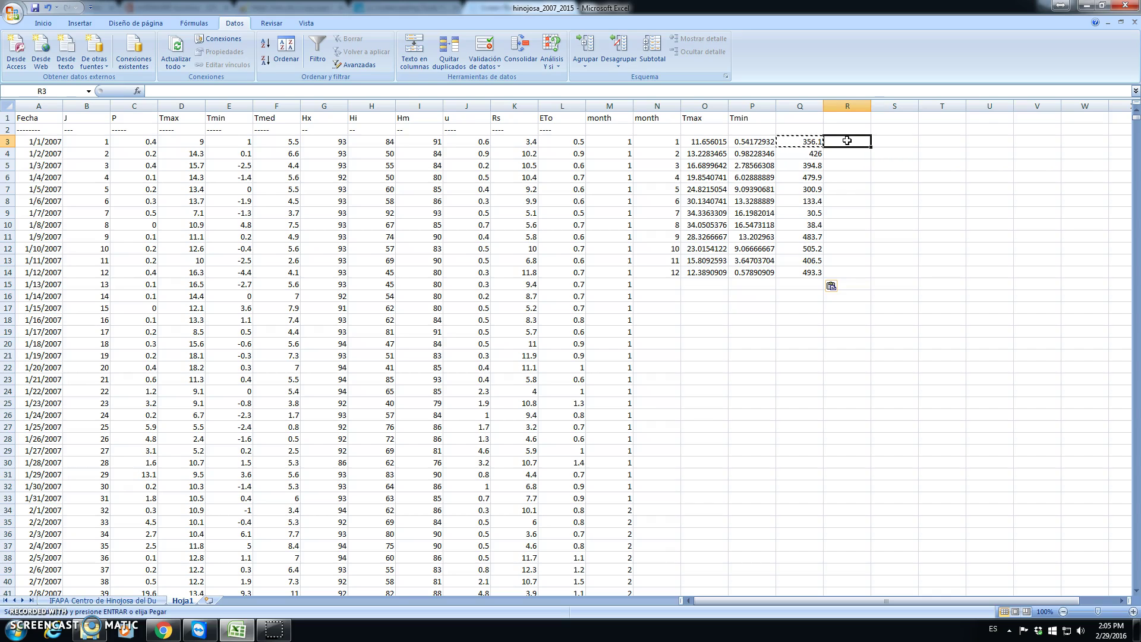
type("=")
left_click(801, 143)
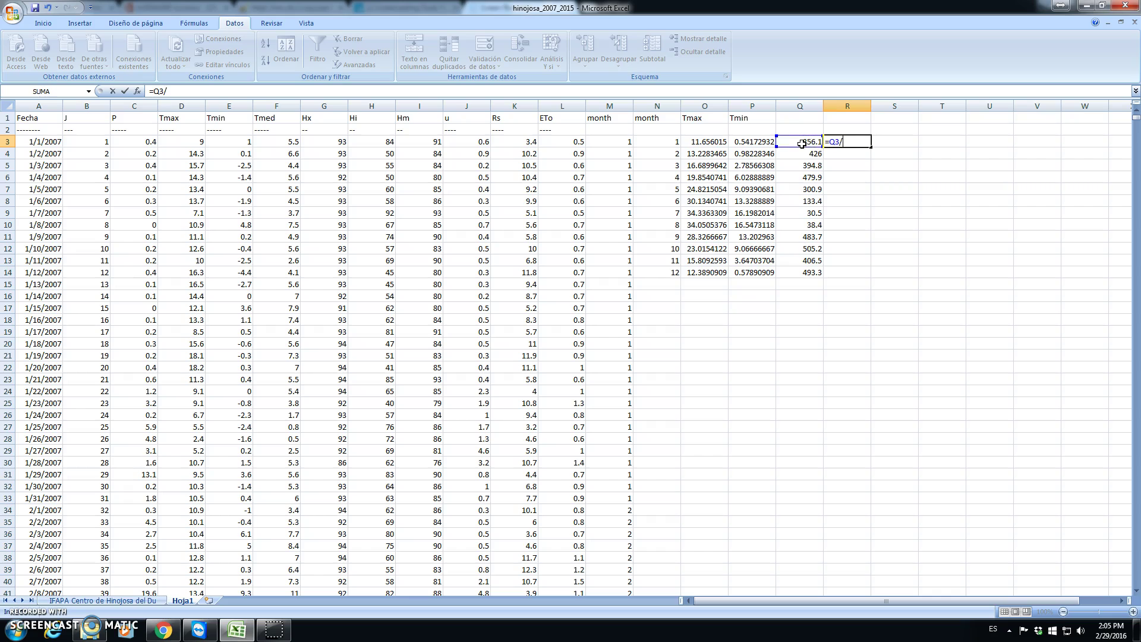
key("Return")
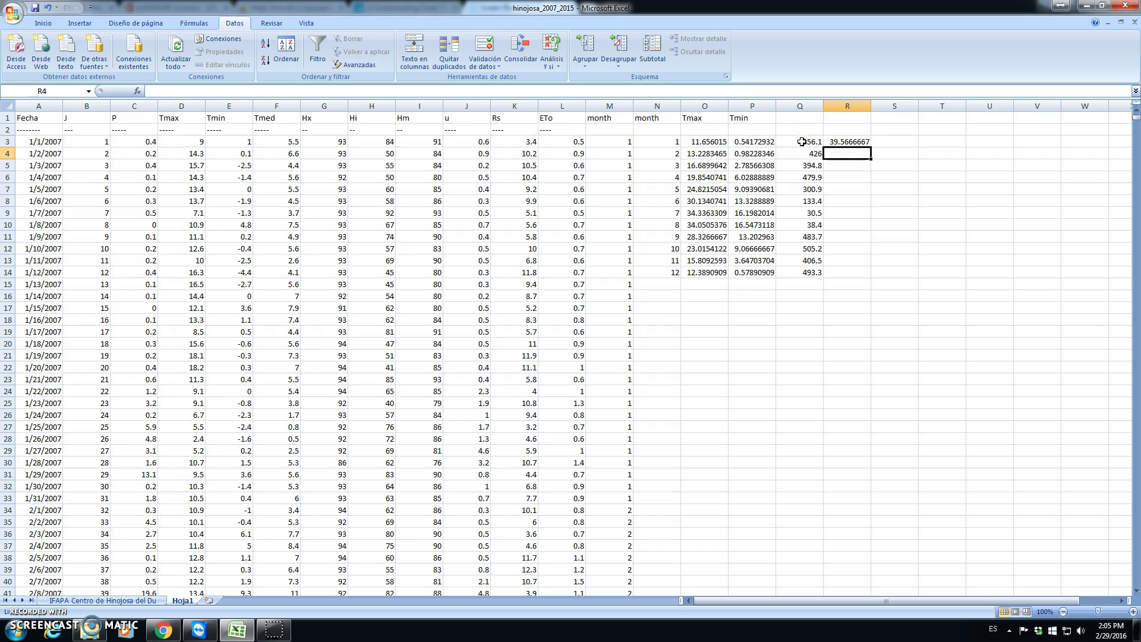
left_click(851, 145)
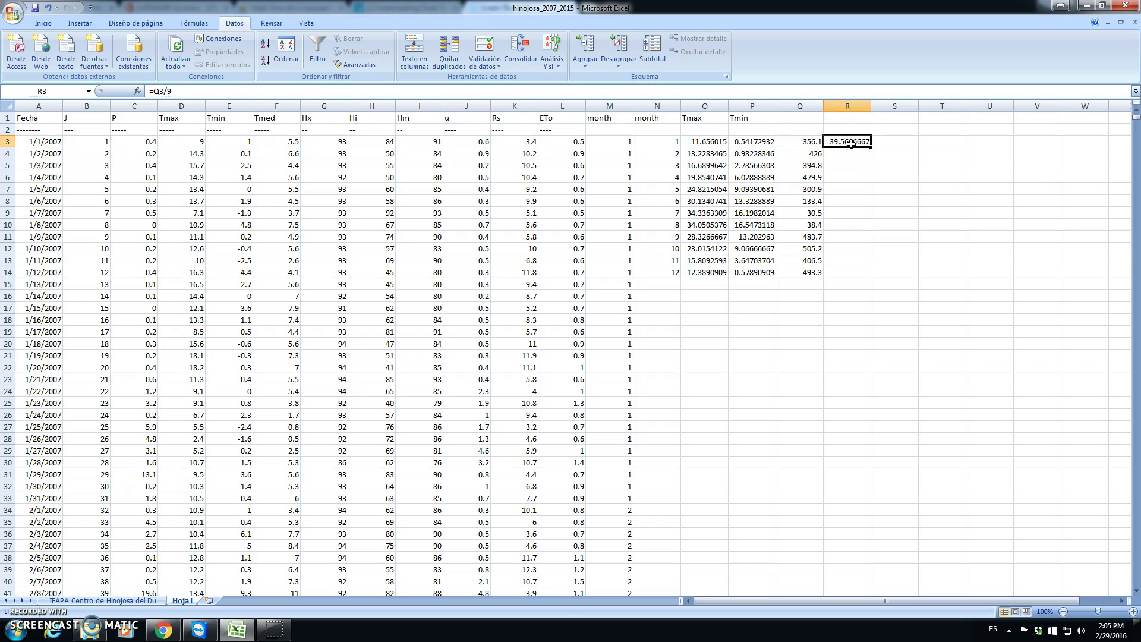
key("ctrl+c")
left_click_drag(864, 151, 844, 271)
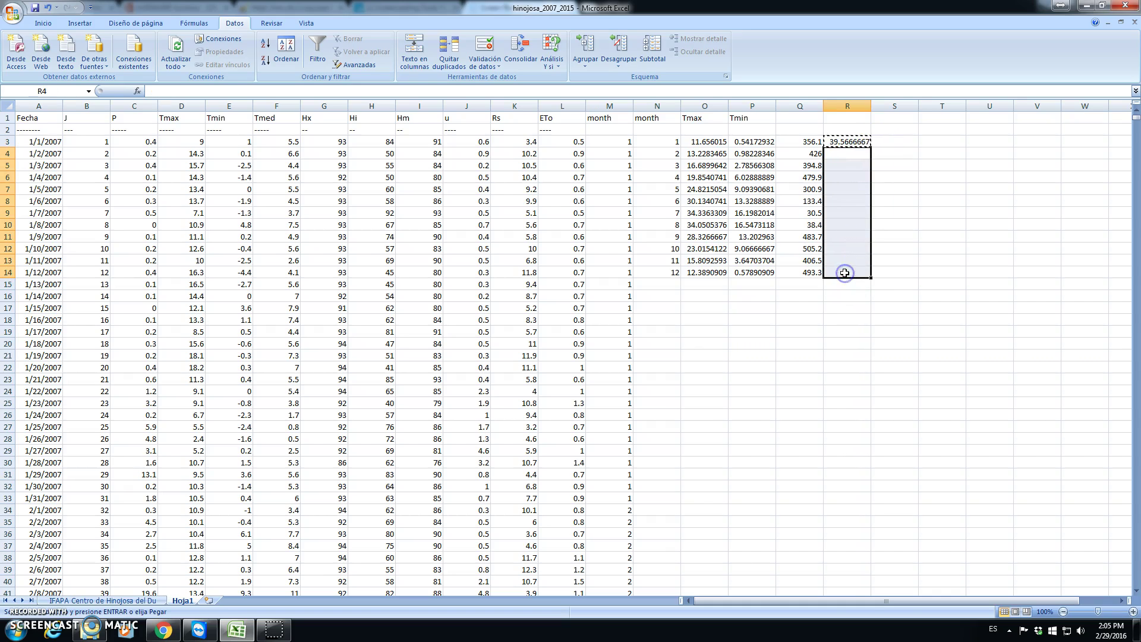
key("ctrl+v")
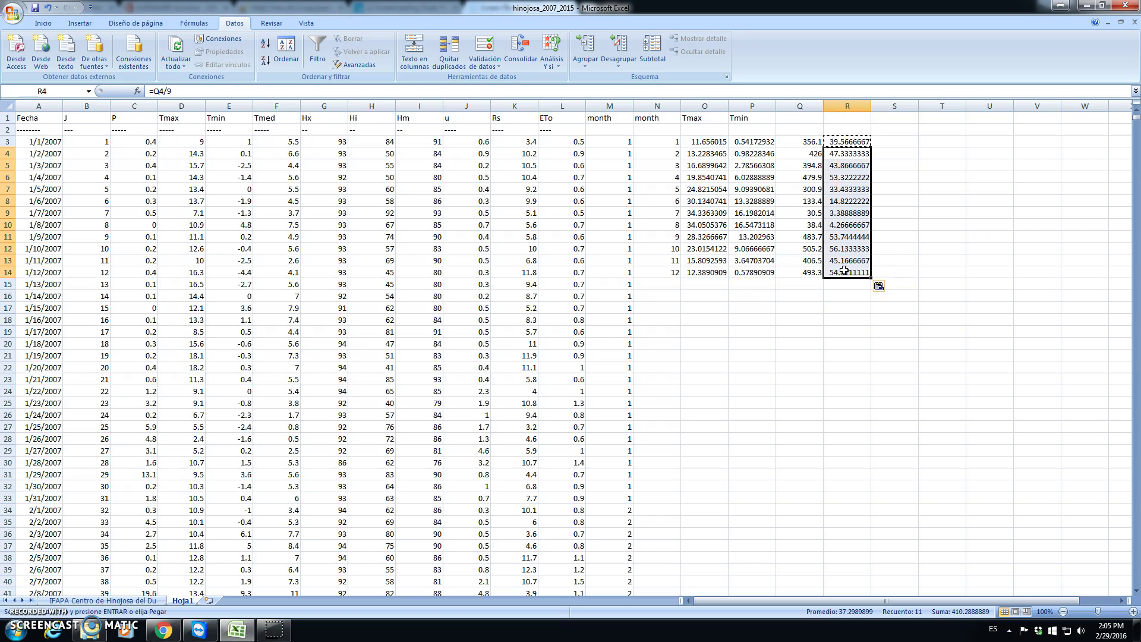
Enter headings 'total rain' in Q1 and 'mean rain' in R1, with 'permonth' in R2
left_click(808, 118)
type("t")
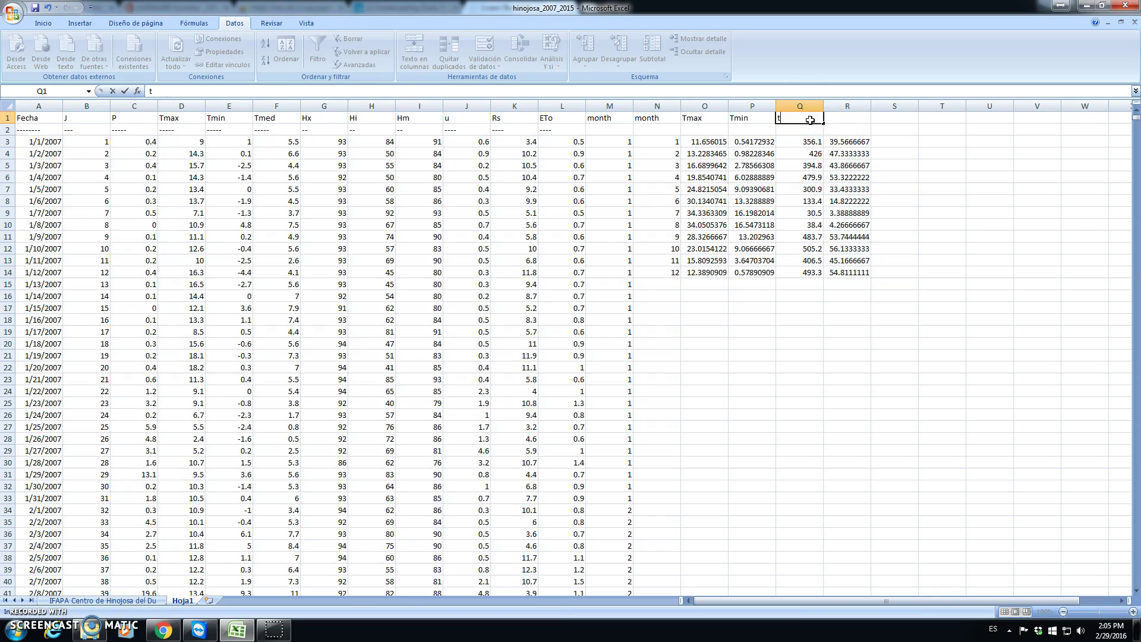
type("otal rain")
key("Tab")
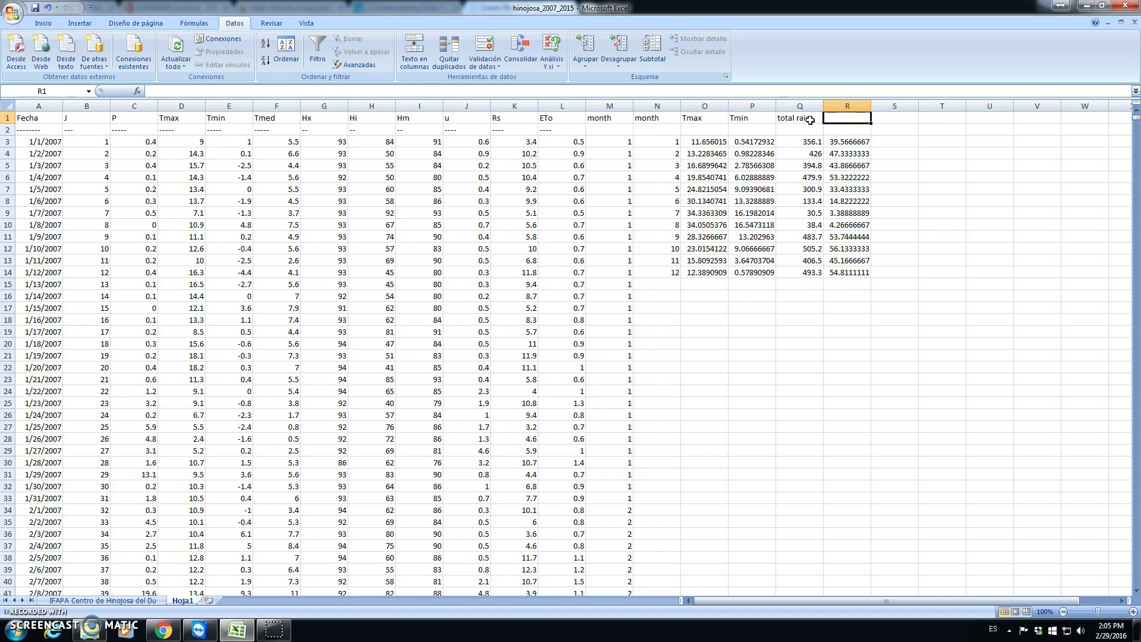
type("mean rain")
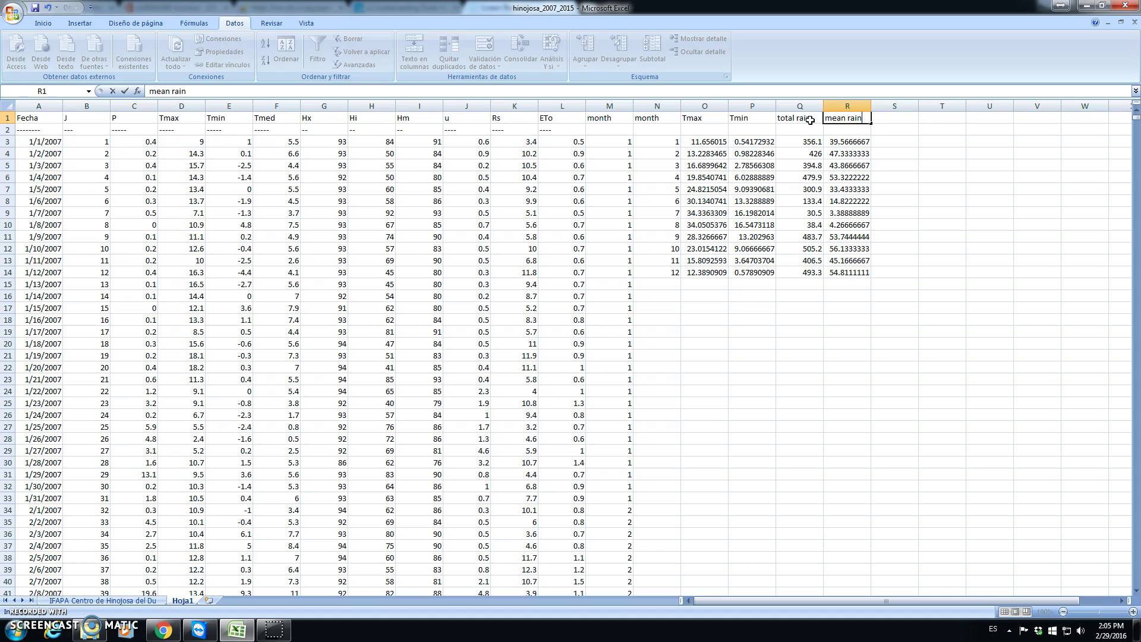
key("Return")
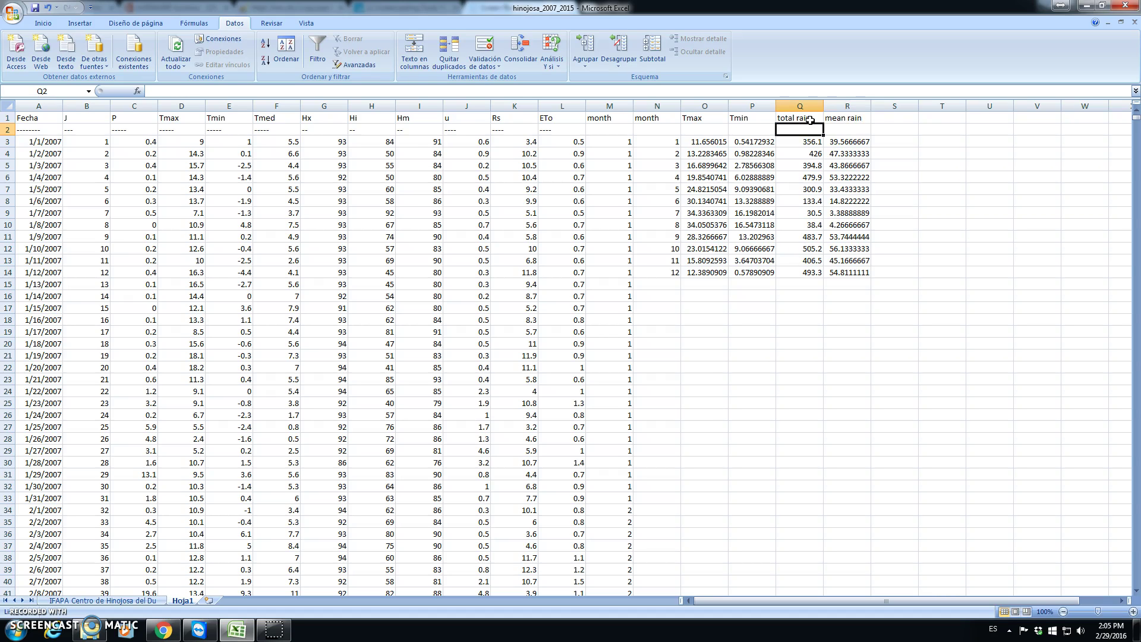
key("Tab")
type("perm")
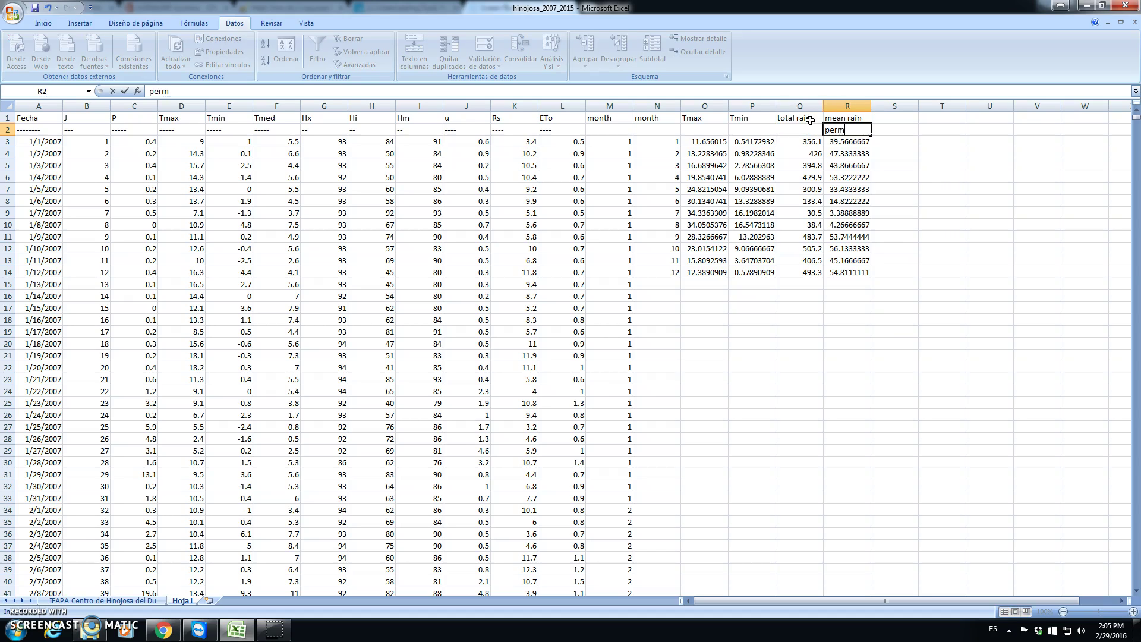
type("onth")
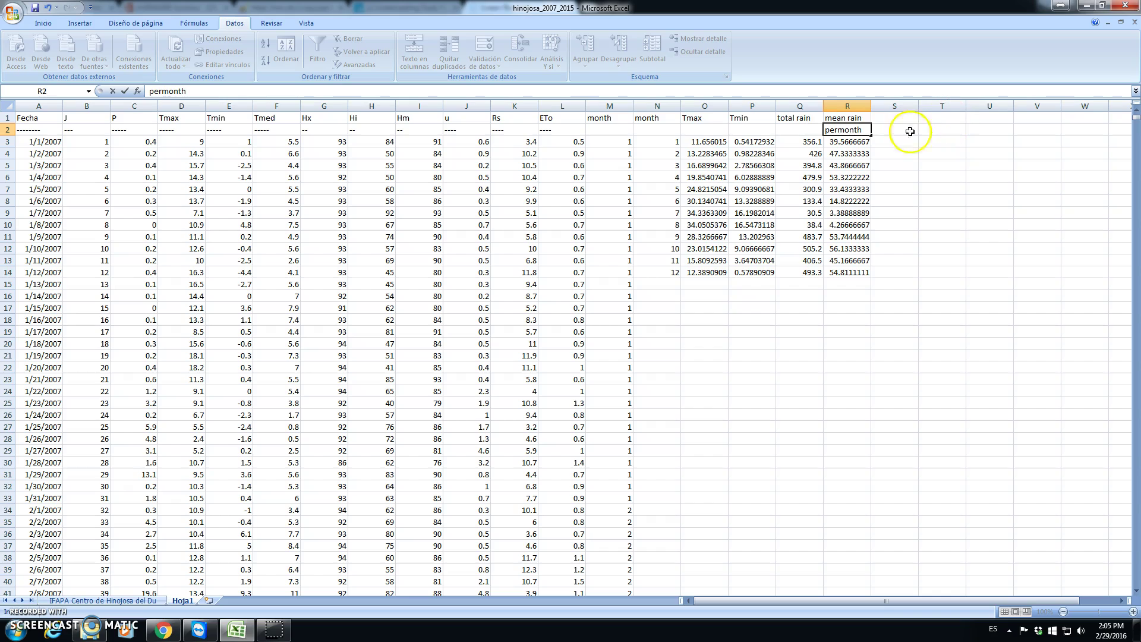
left_click(853, 160)
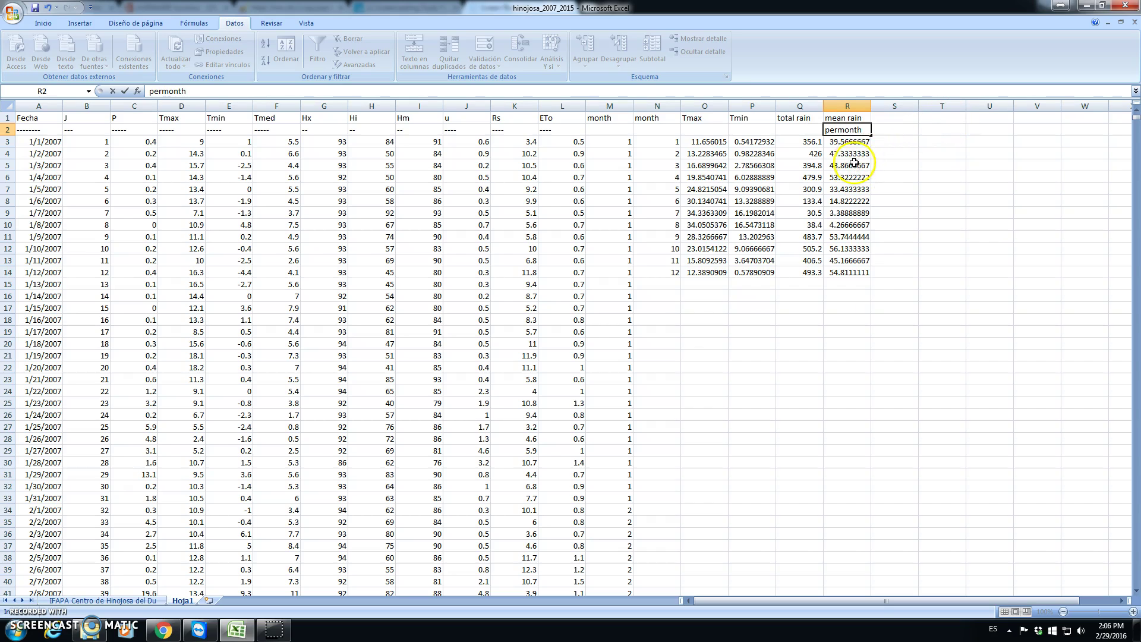
left_click_drag(849, 143, 865, 271)
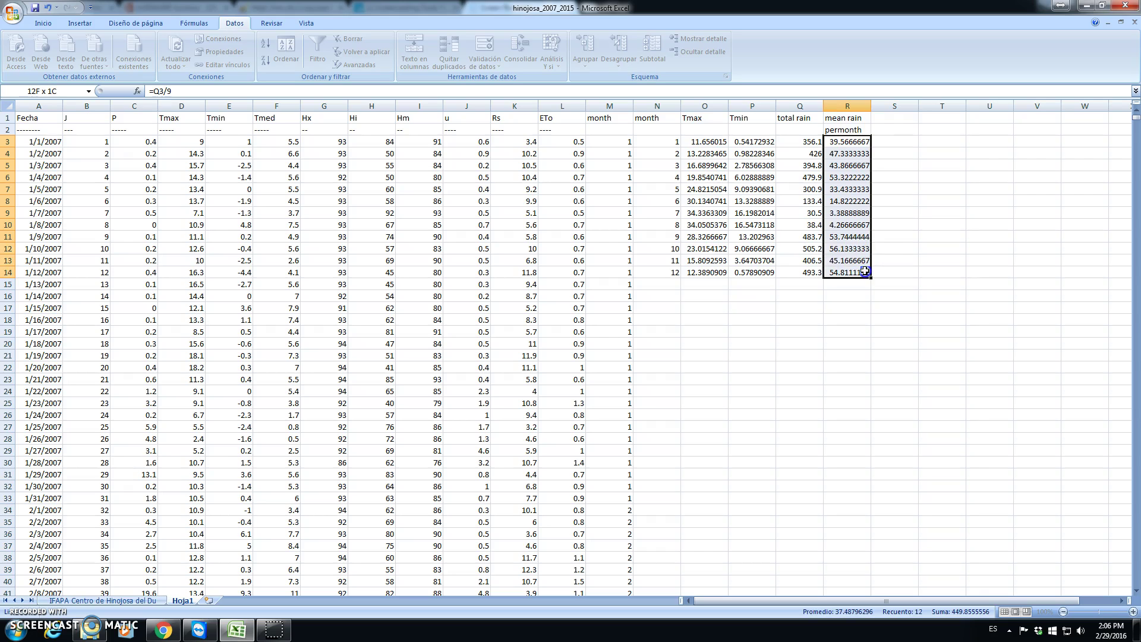
left_click_drag(864, 271, 863, 267)
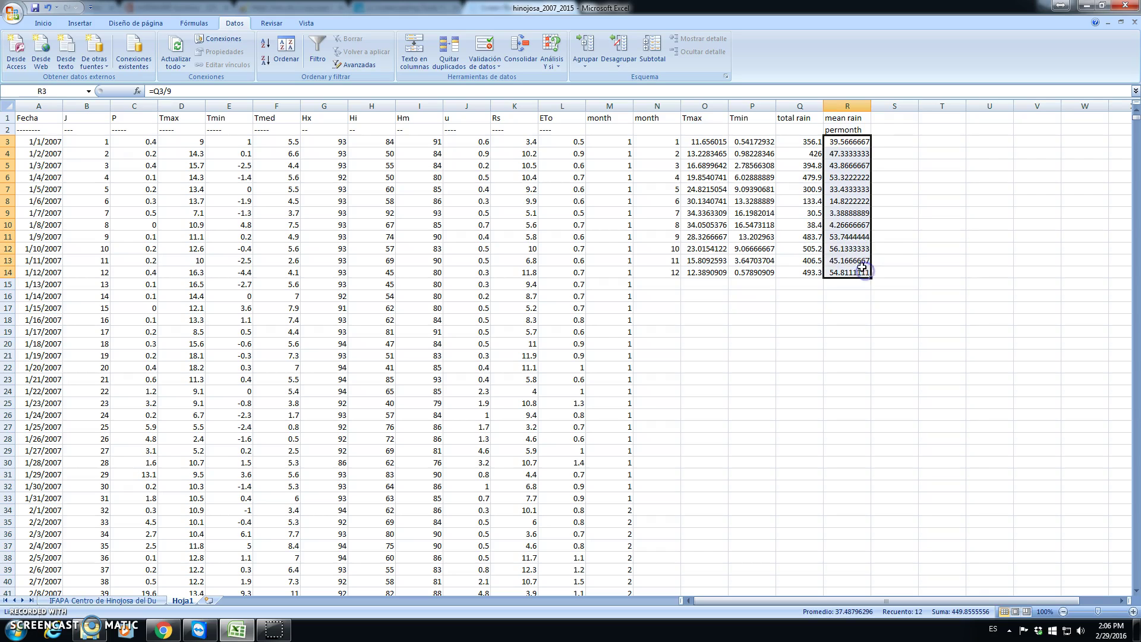